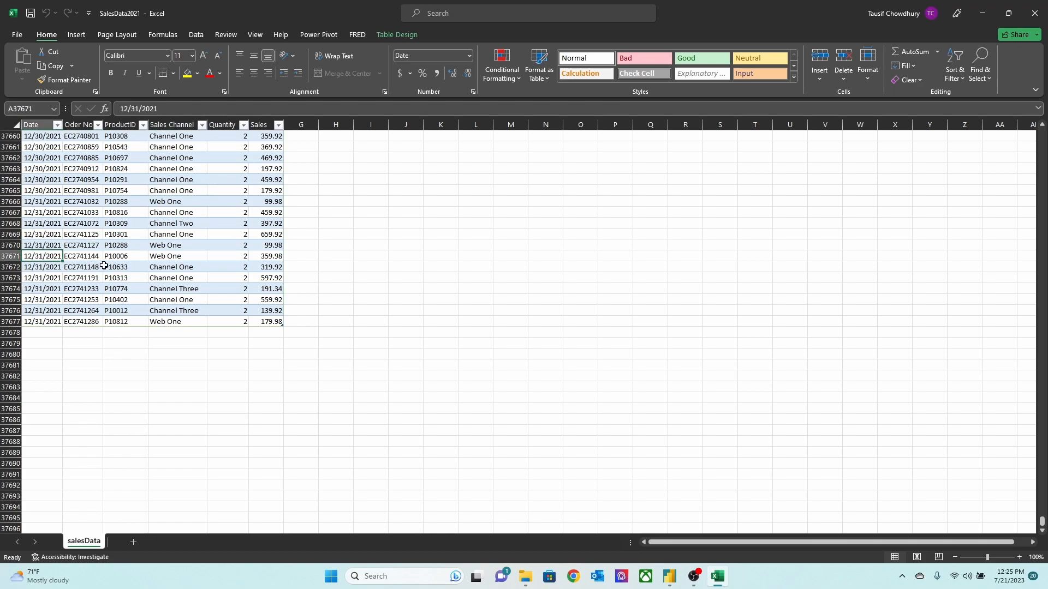
- Look over the sales rows, close the SalesData2021 workbook and switch to Power BI Desktop
left_click(188, 265)
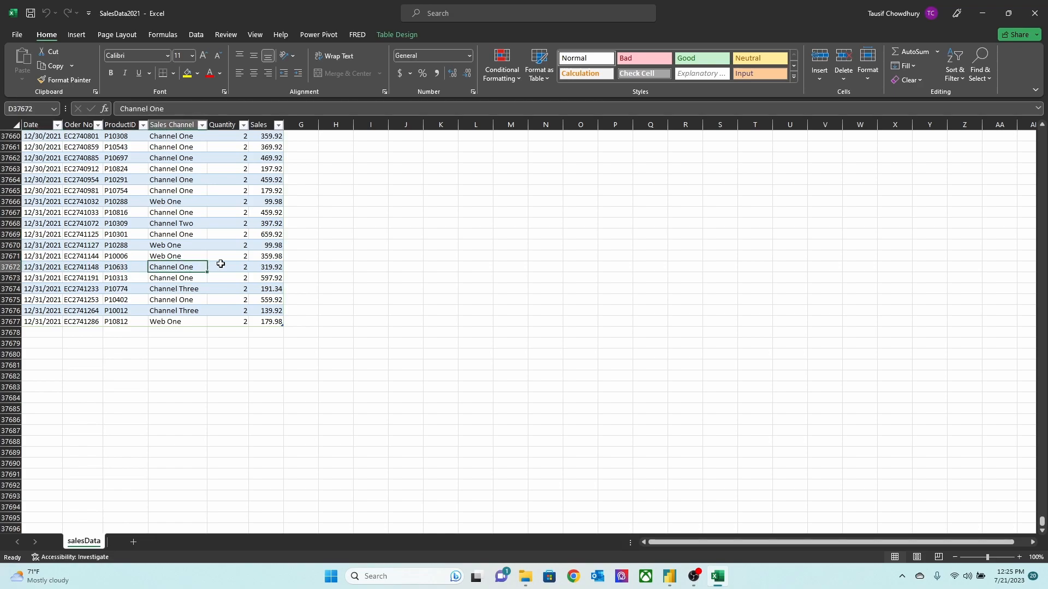
left_click(222, 265)
left_click(256, 265)
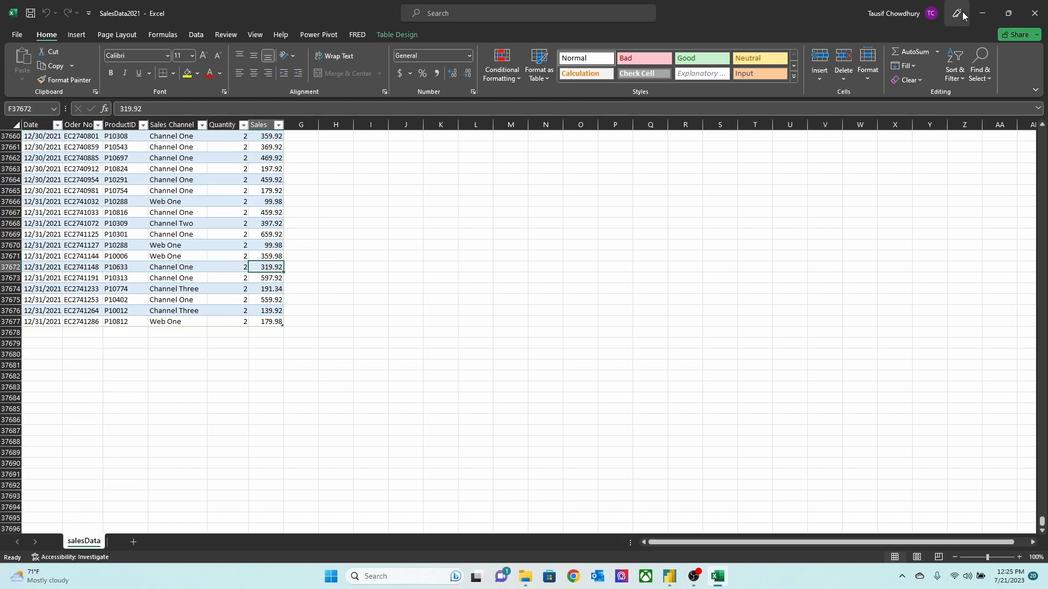
left_click(1042, 7)
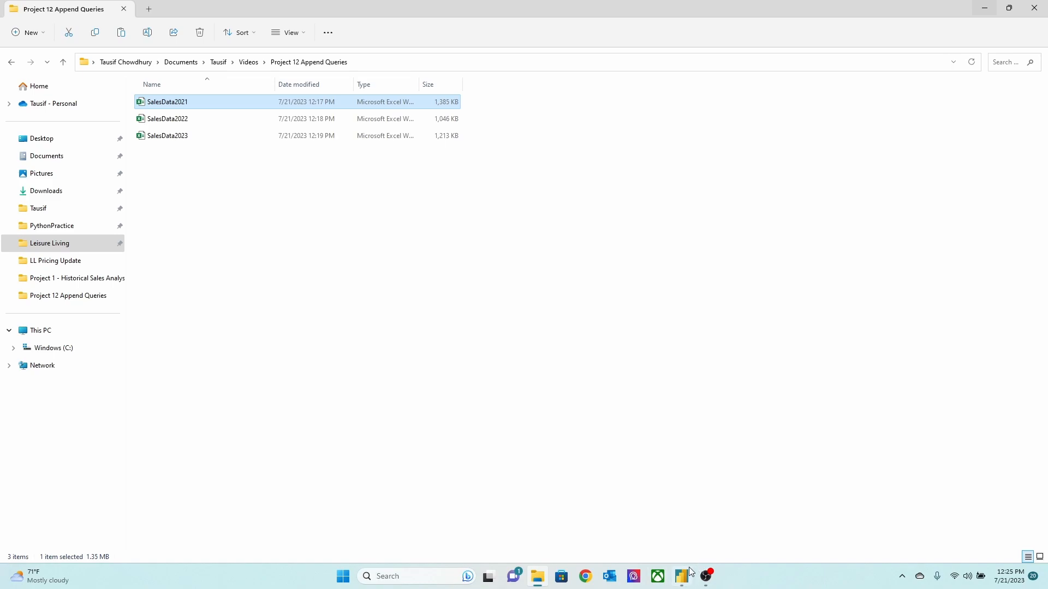
left_click(689, 573)
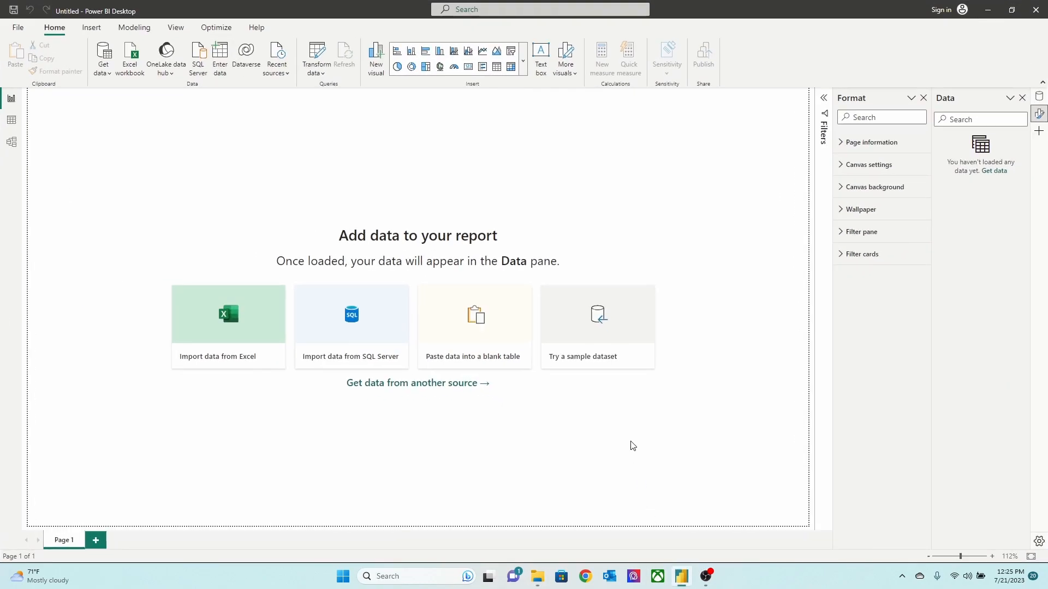
- Import the data table from the SalesData2021 Excel workbook and open it for transformation in Power Query Editor
left_click(129, 75)
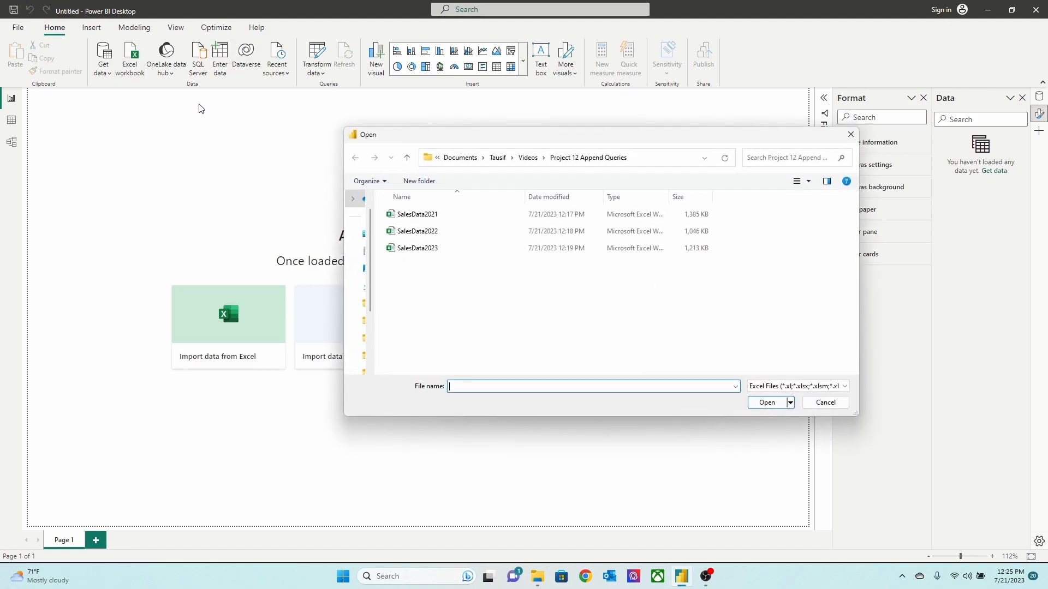
left_click(764, 404)
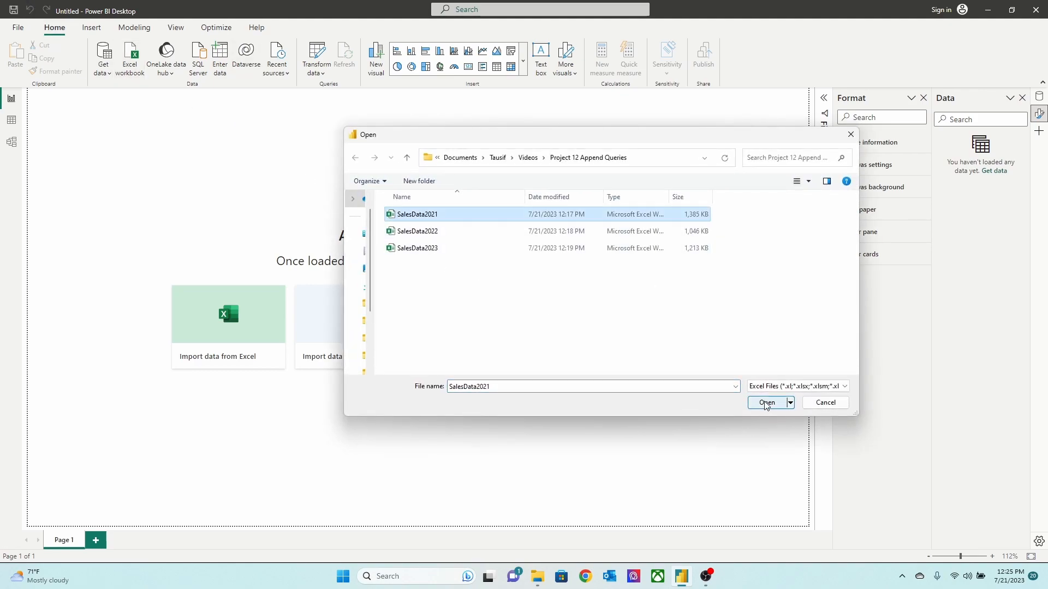
left_click(317, 180)
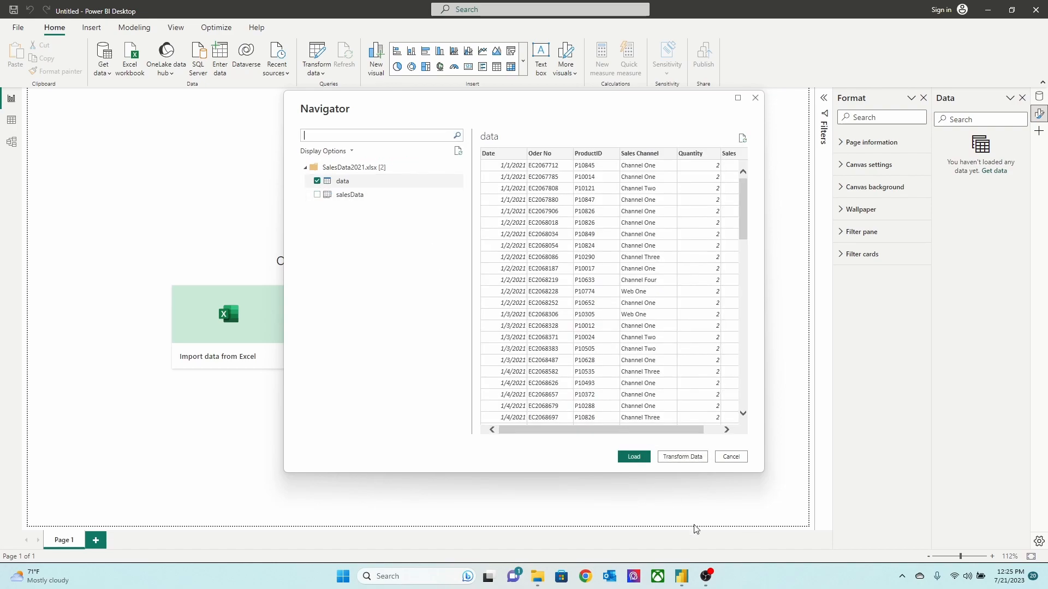
left_click(664, 455)
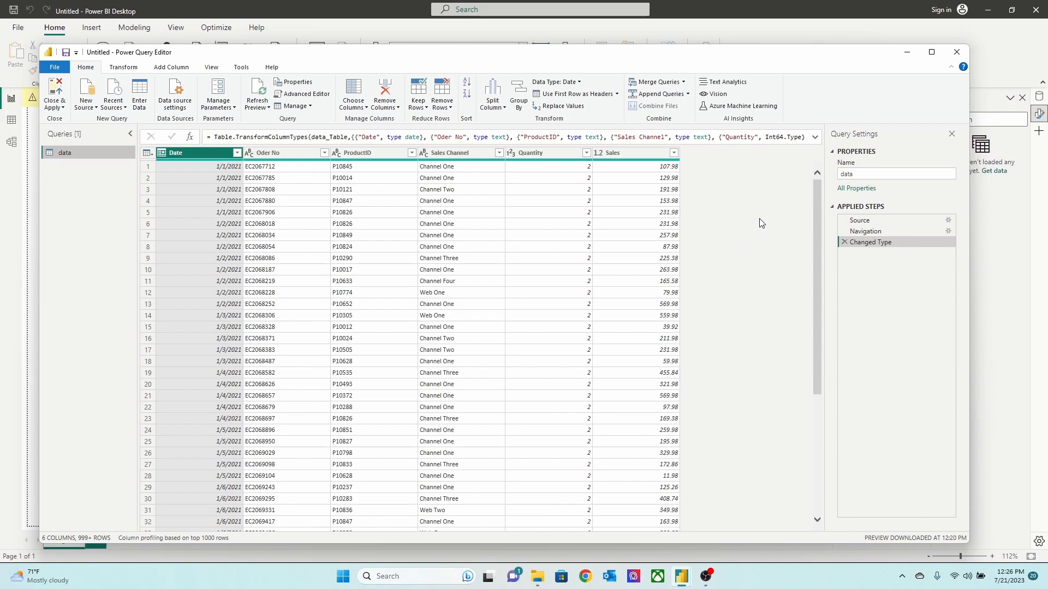
- Change the Sales column's data type to fixed decimal number, replacing the current type conversion
left_click(613, 156)
right_click(610, 158)
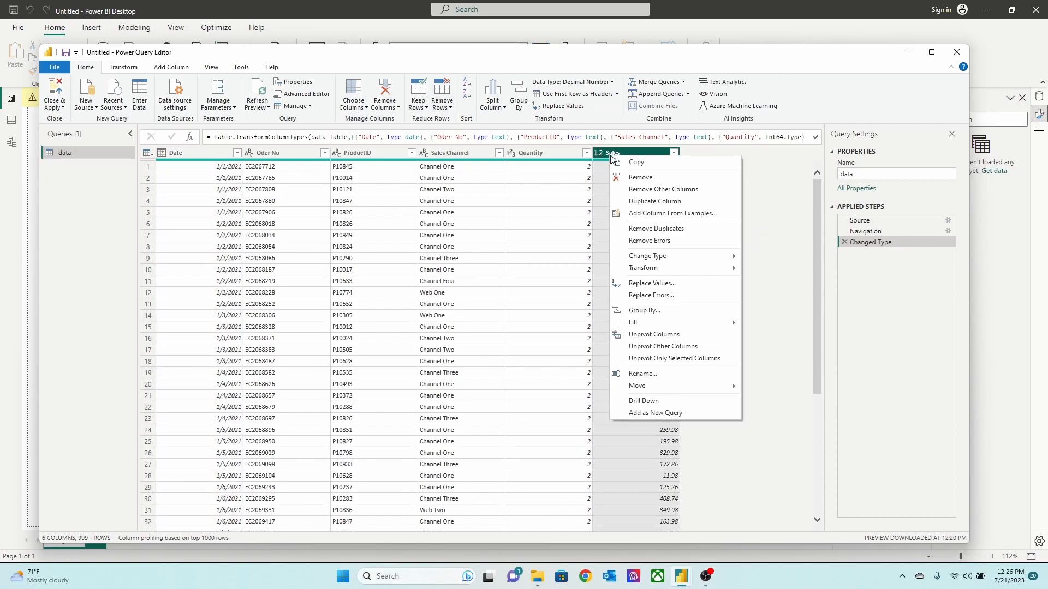
left_click(600, 155)
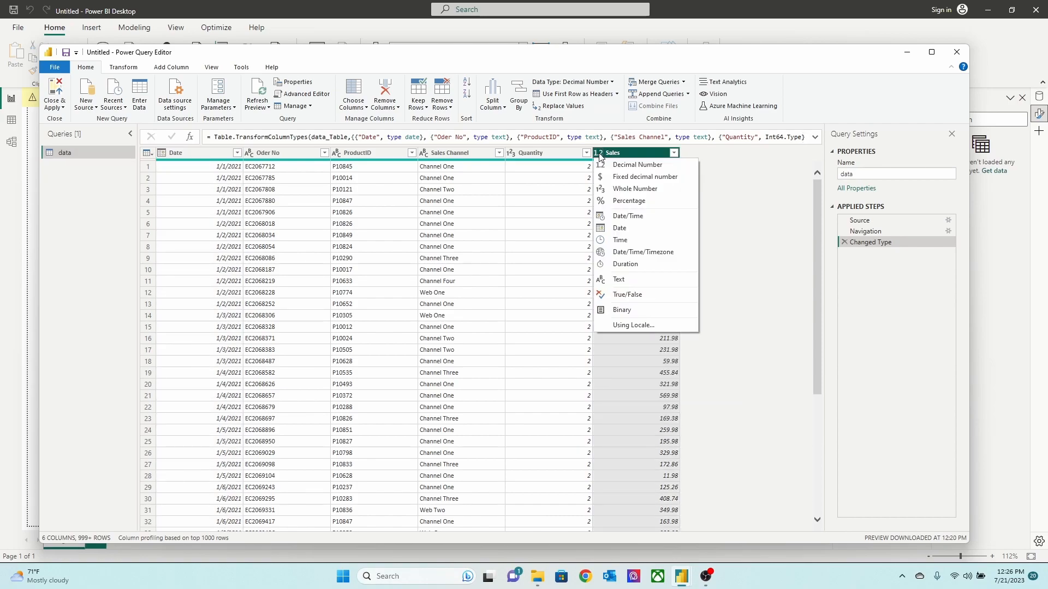
left_click(631, 187)
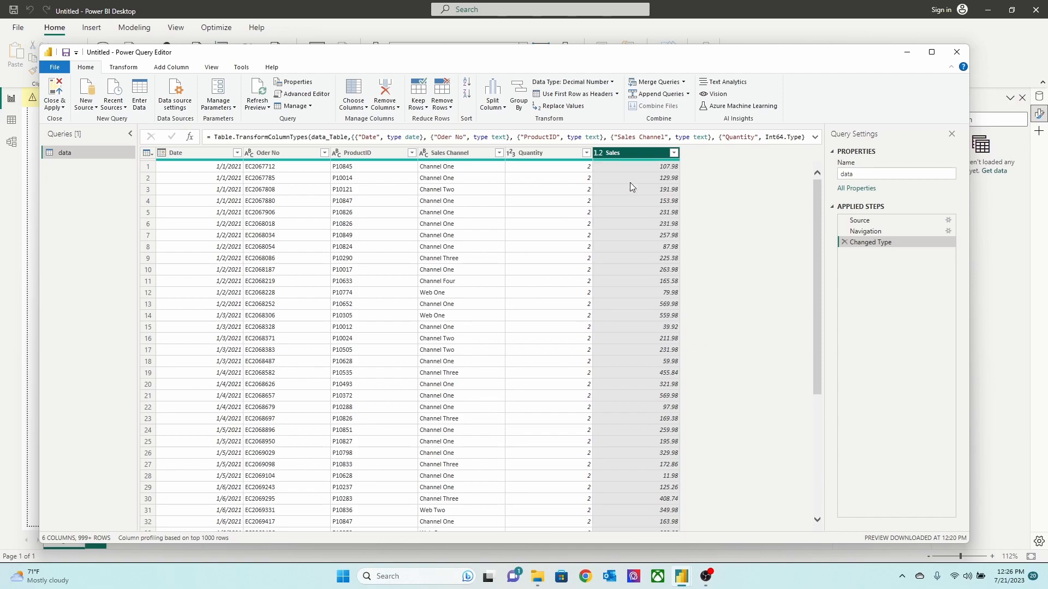
left_click(556, 311)
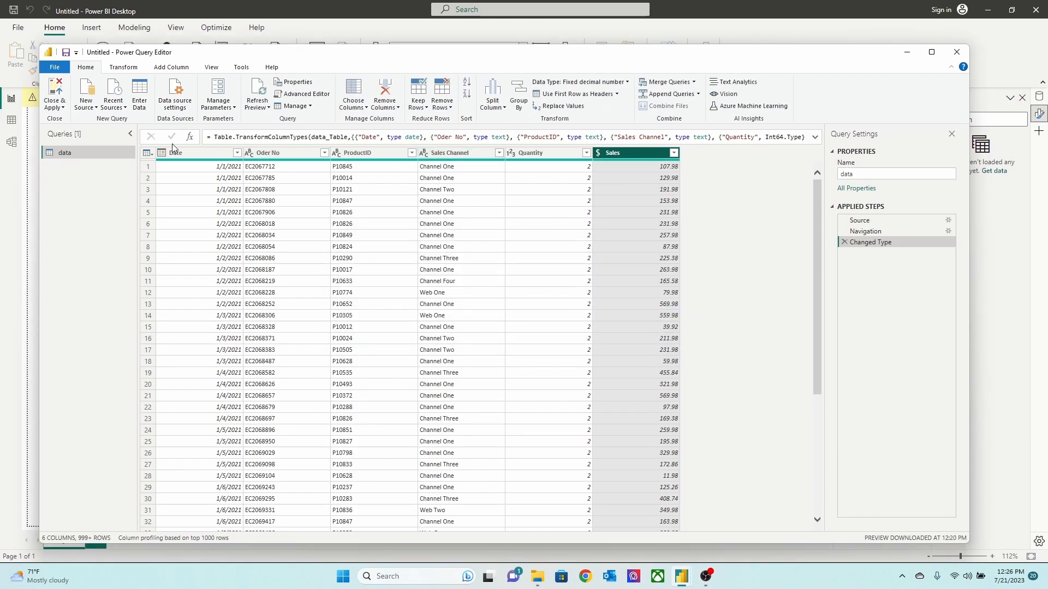
- Load the full list of Sales Channel values and filter out Channel Five
left_click(498, 155)
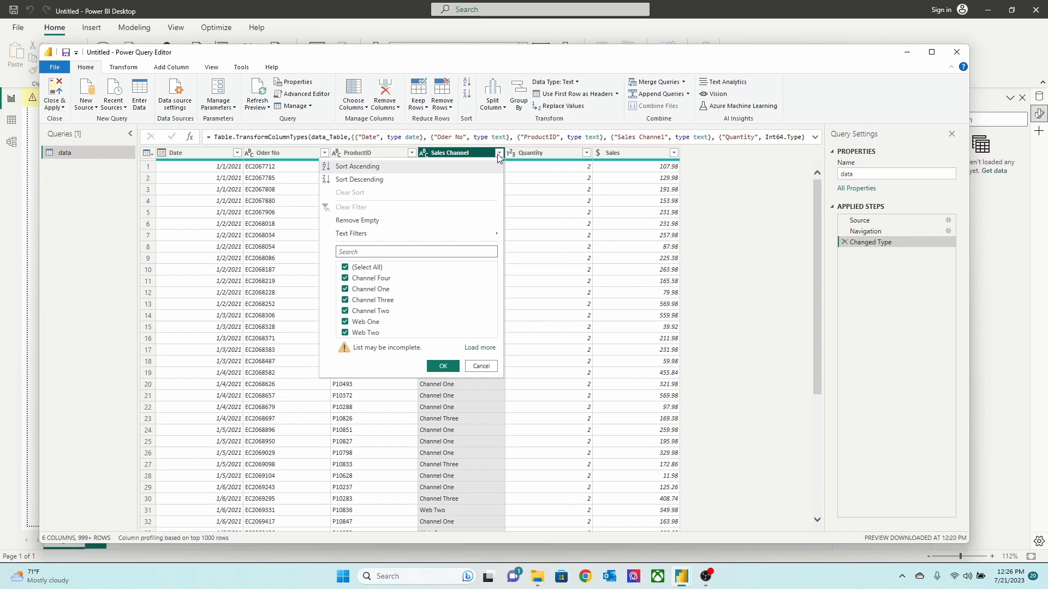
left_click(479, 348)
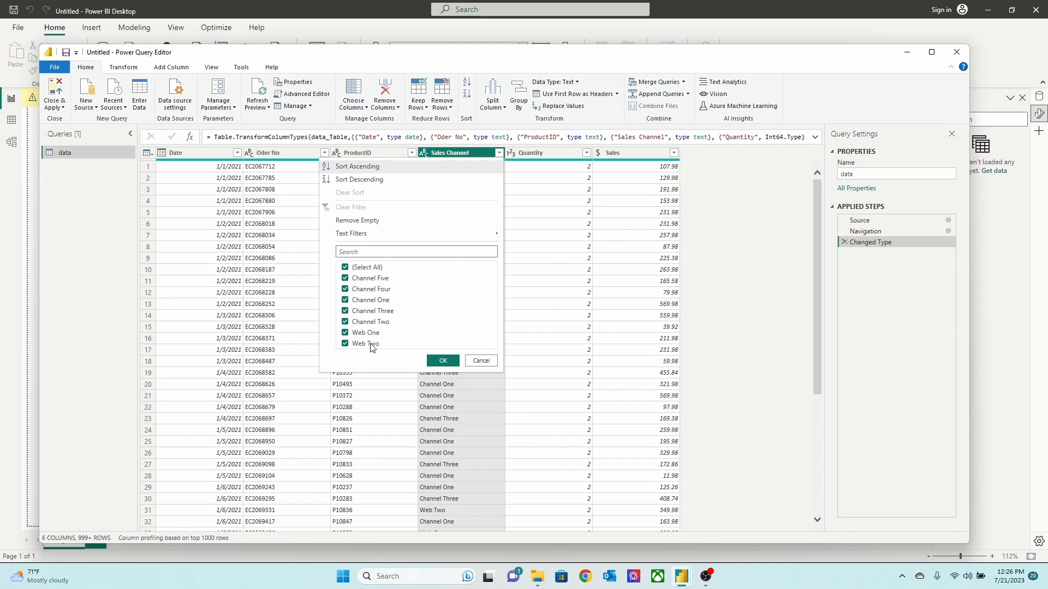
left_click(345, 278)
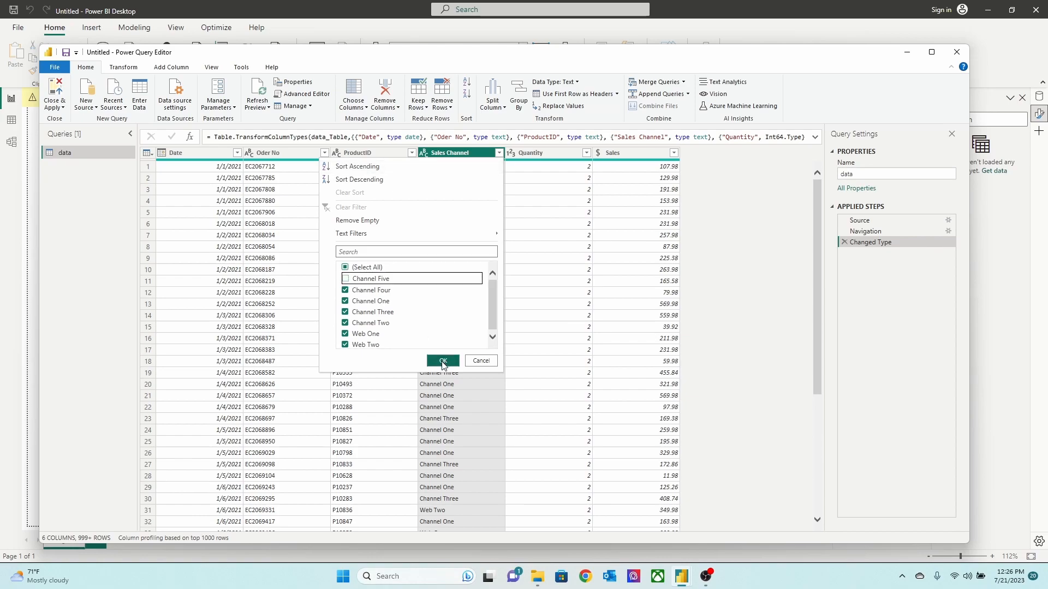
left_click(442, 361)
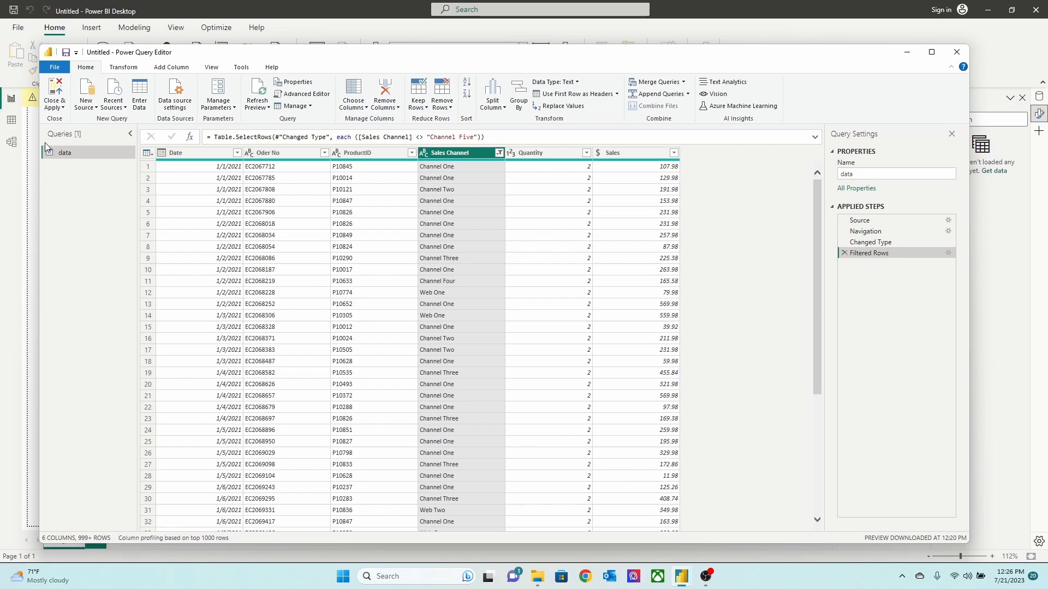
- Rename the data query as data2021
double_click(75, 155)
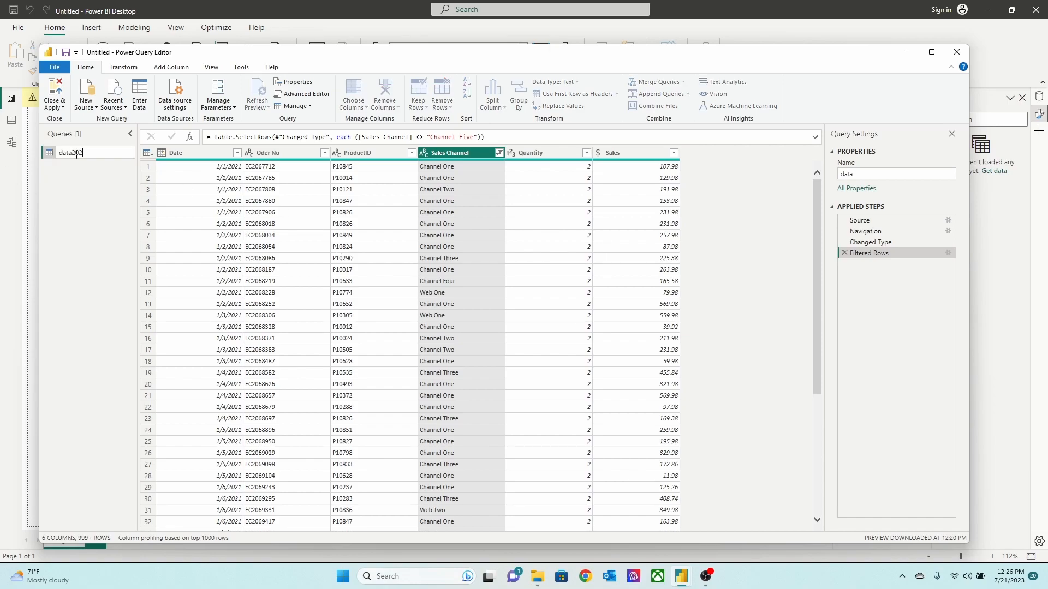
type("2021")
key("Return")
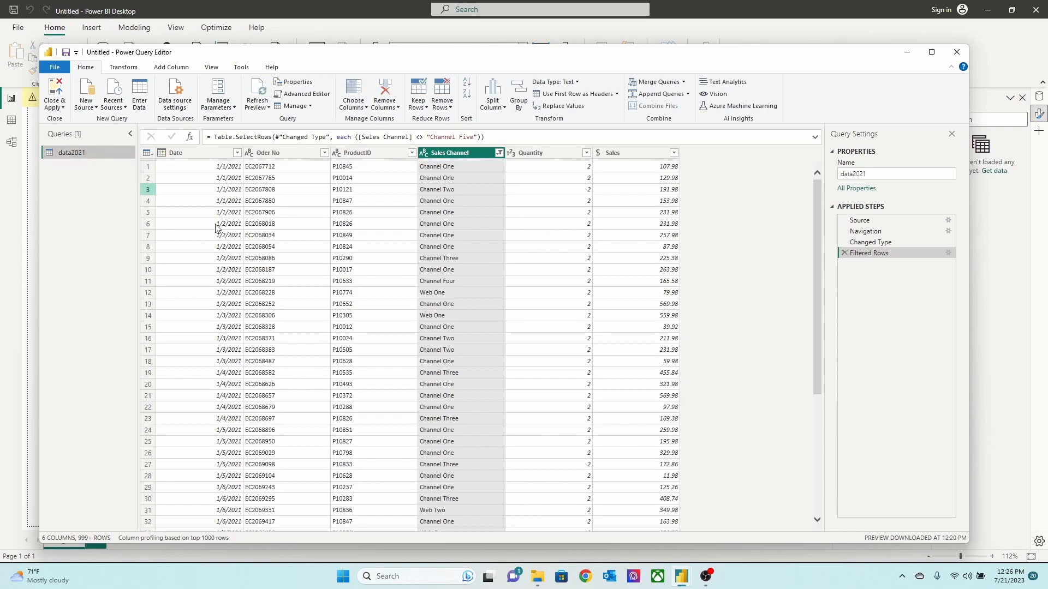
- Examine the workbook file name in the Source step's formula and return to the Filtered Rows step
left_click(870, 220)
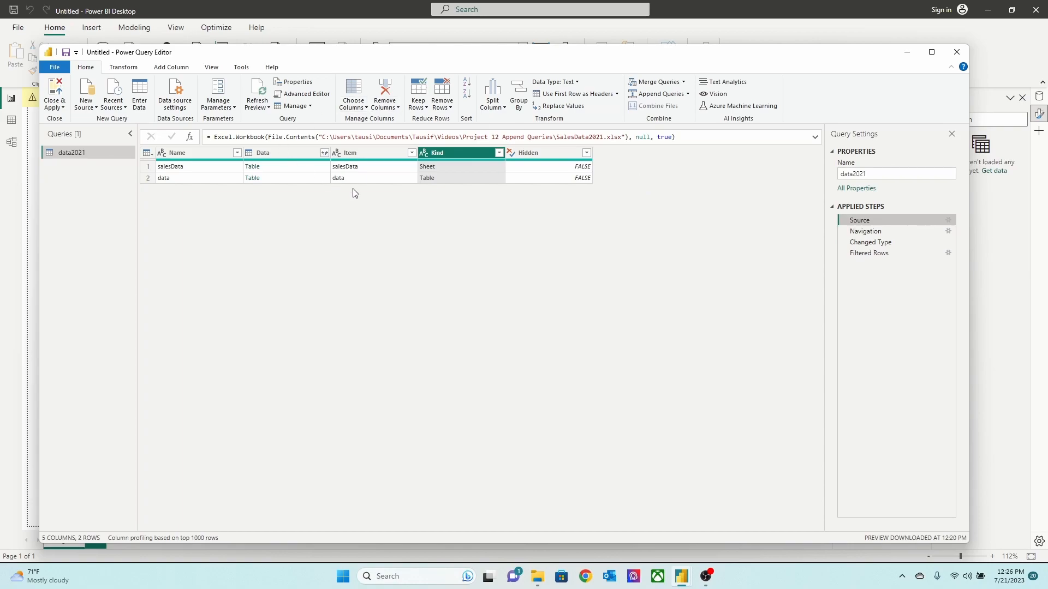
left_click_drag(558, 139, 601, 140)
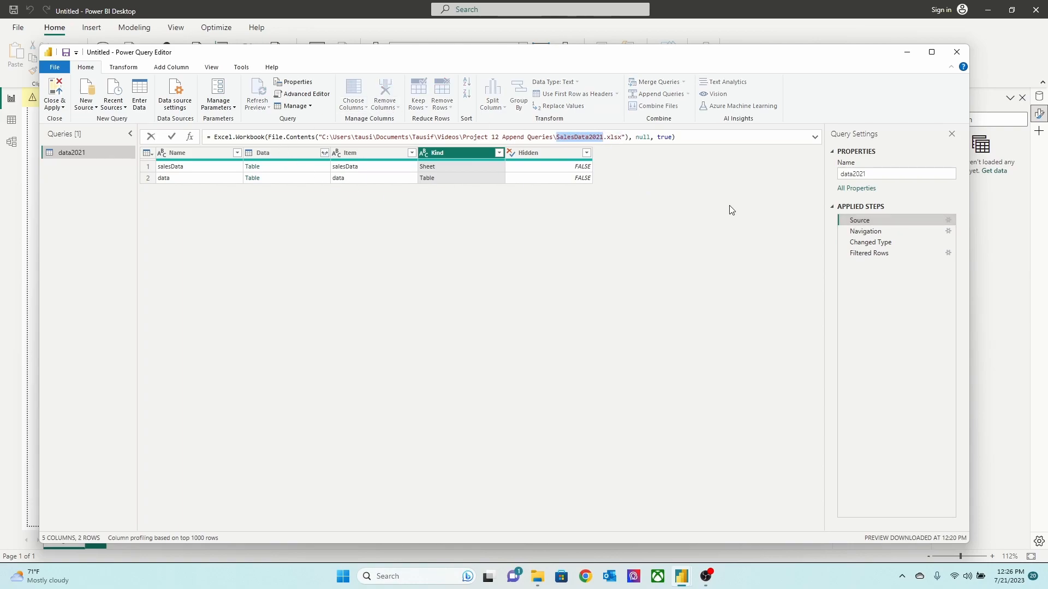
left_click(867, 254)
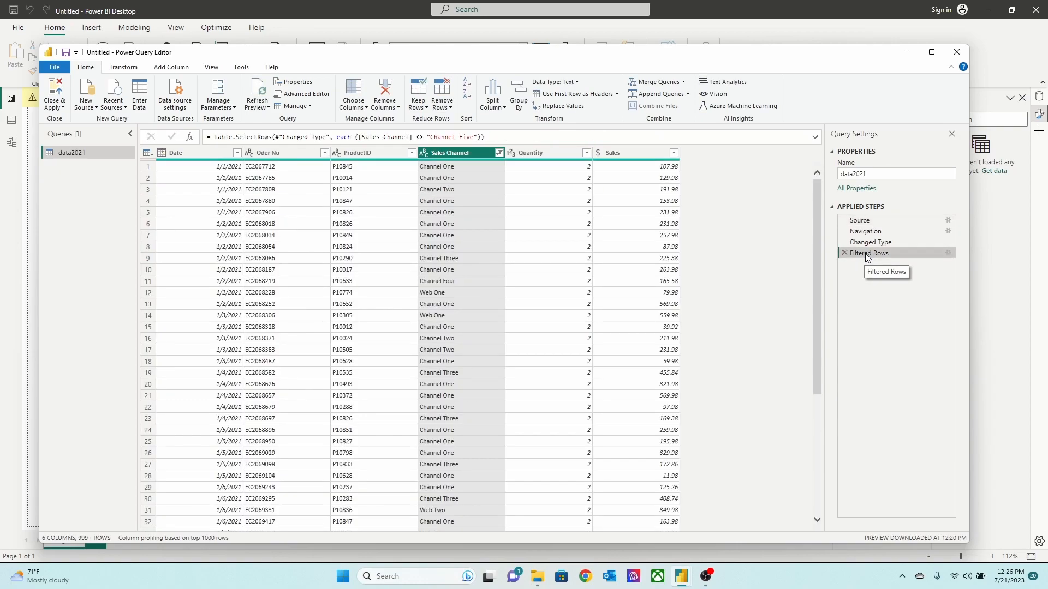
- Copy and paste the data2021 query and rename the copy as data2022
right_click(80, 156)
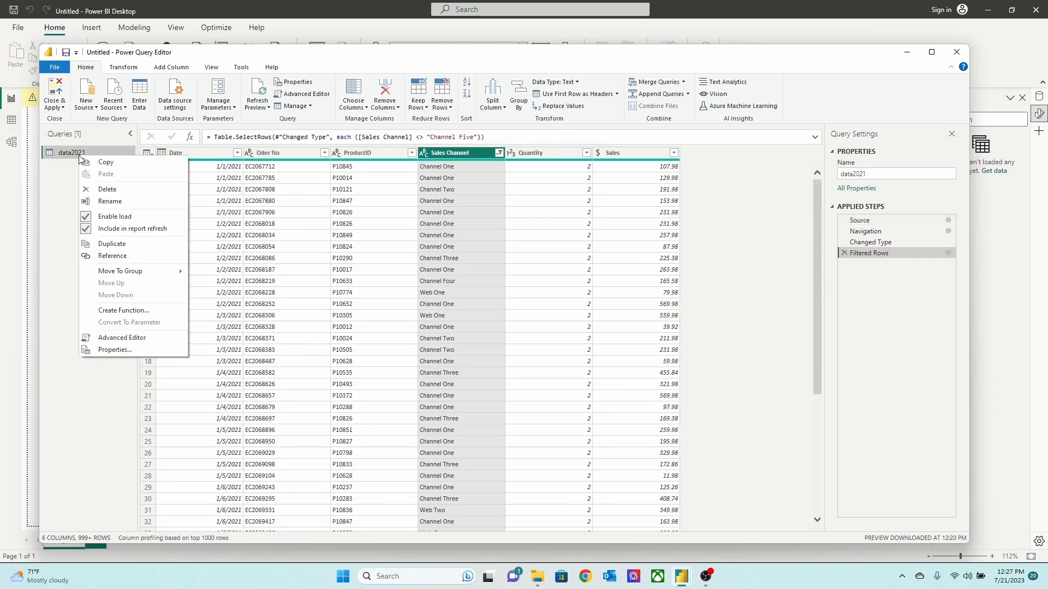
left_click(99, 162)
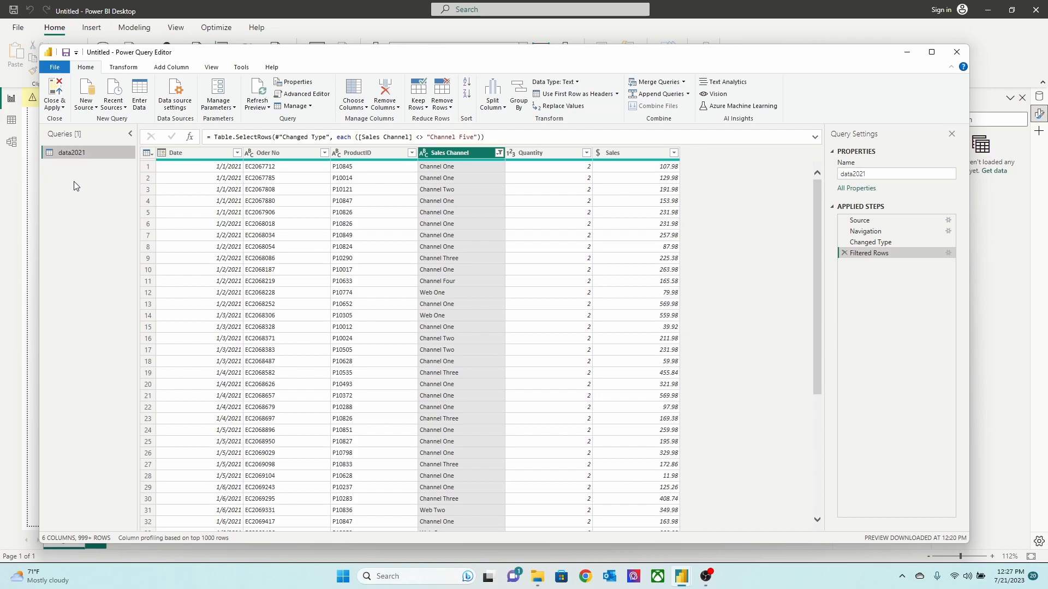
right_click(75, 187)
left_click(83, 190)
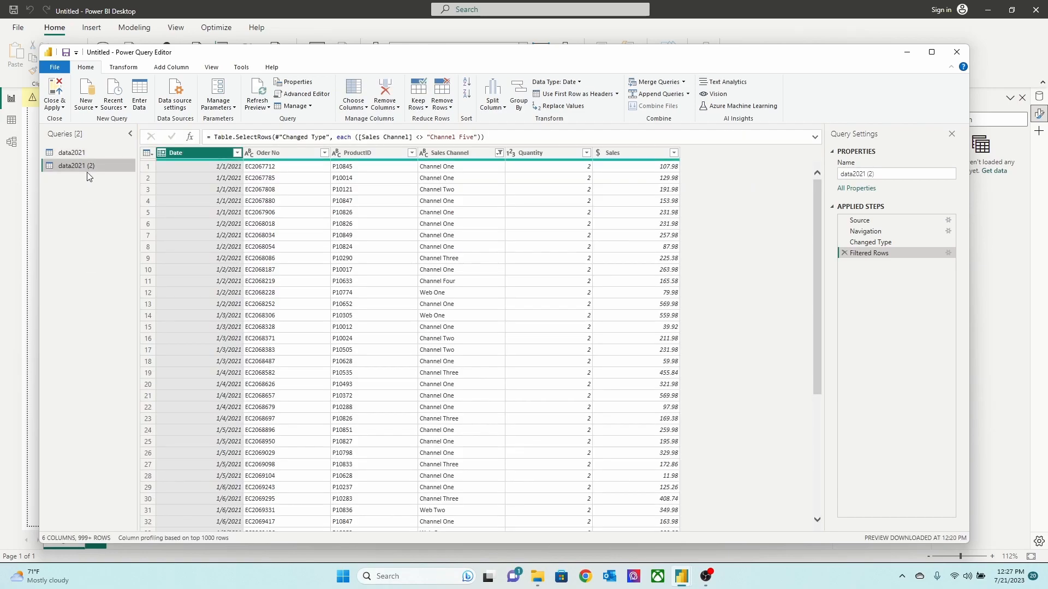
double_click(85, 171)
left_click(113, 164)
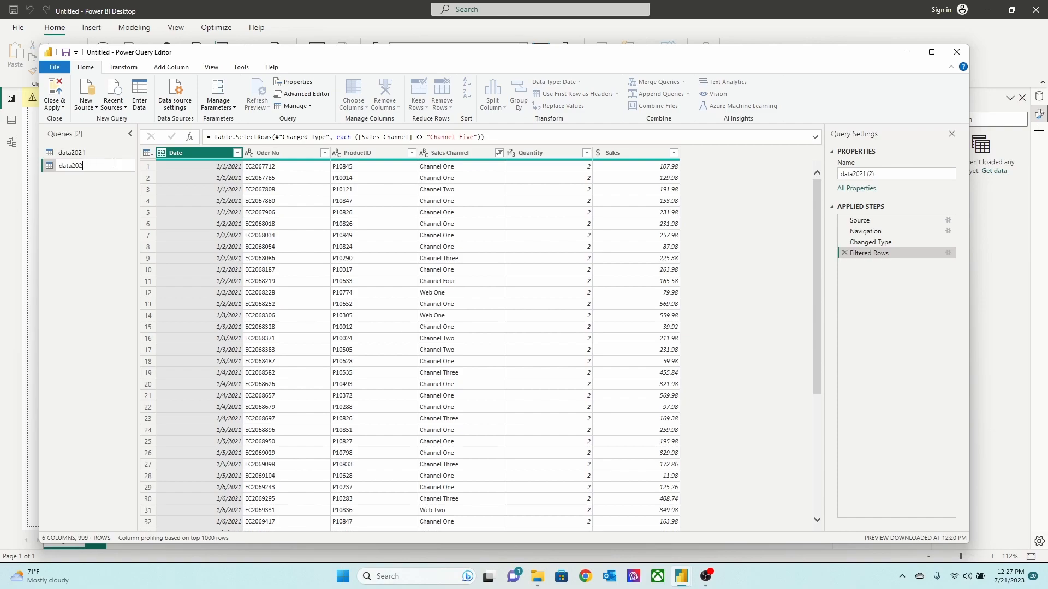
type("2")
key("Return")
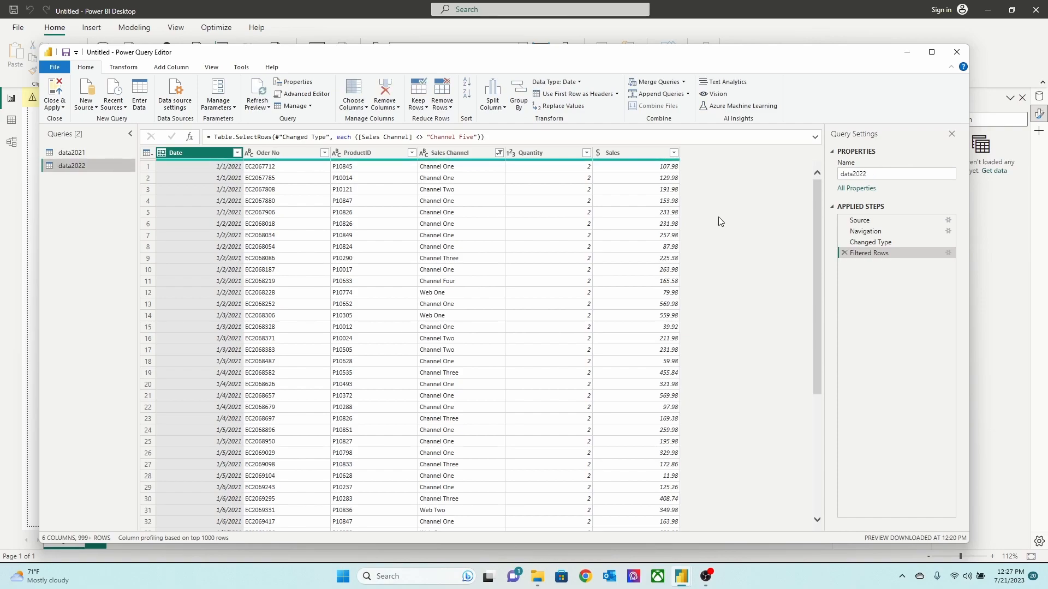
- Point the data2022 query's Source step to SalesData2022.xlsx and return to its Filtered Rows step
left_click(861, 220)
left_click(603, 137)
key("BackSpace")
type("2")
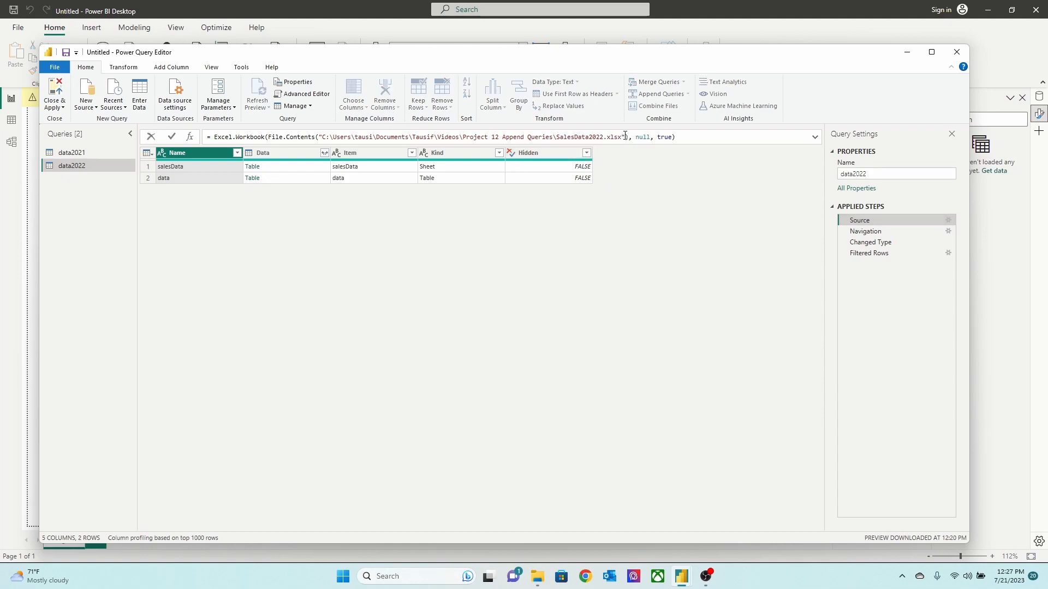
key("Return")
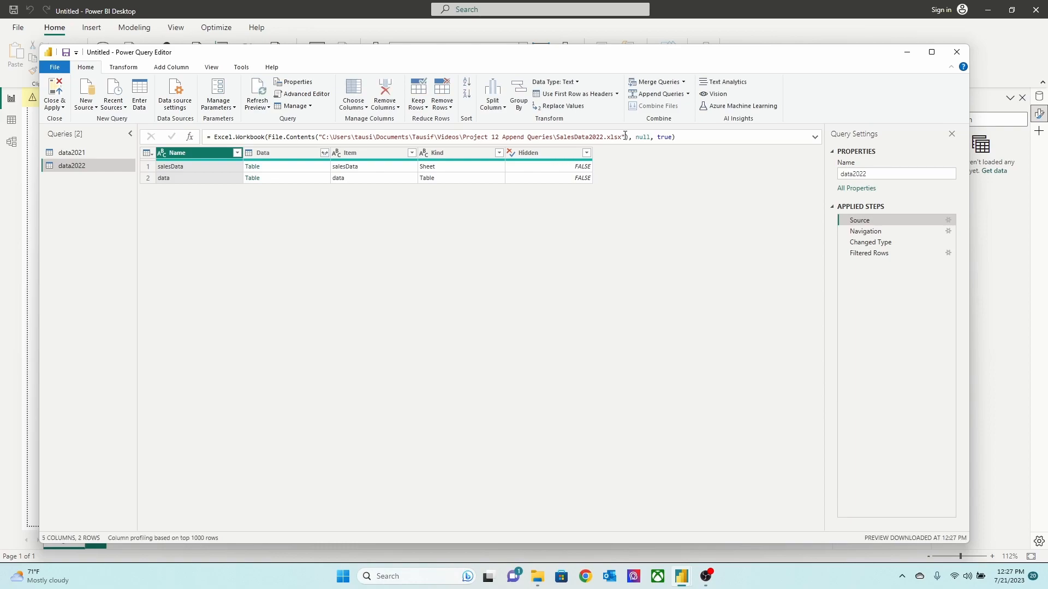
left_click(885, 252)
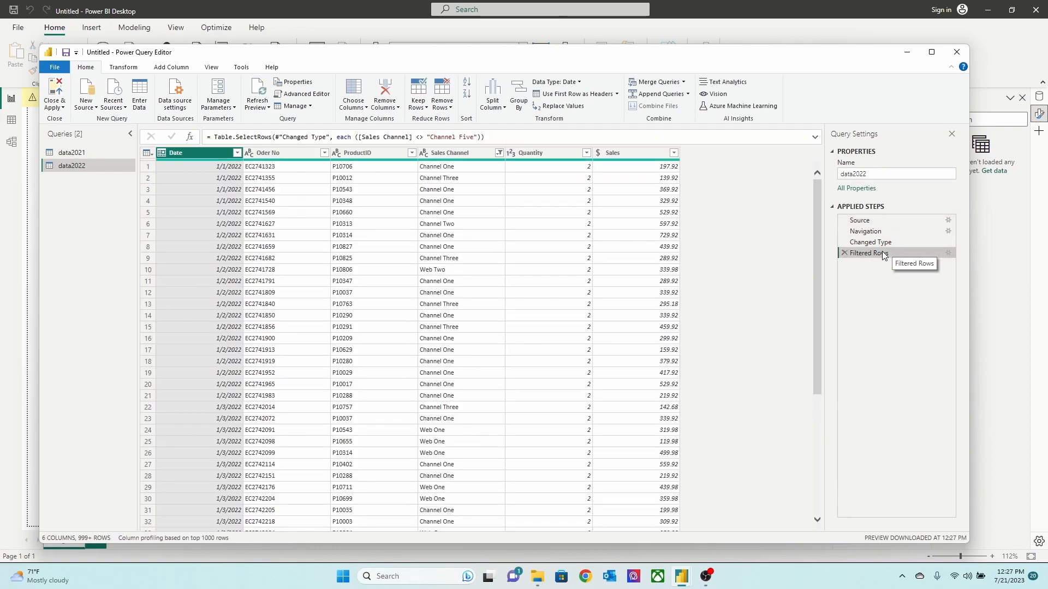
- Copy and paste the data2022 query and rename the copy as data2023
right_click(68, 167)
left_click(77, 172)
right_click(73, 188)
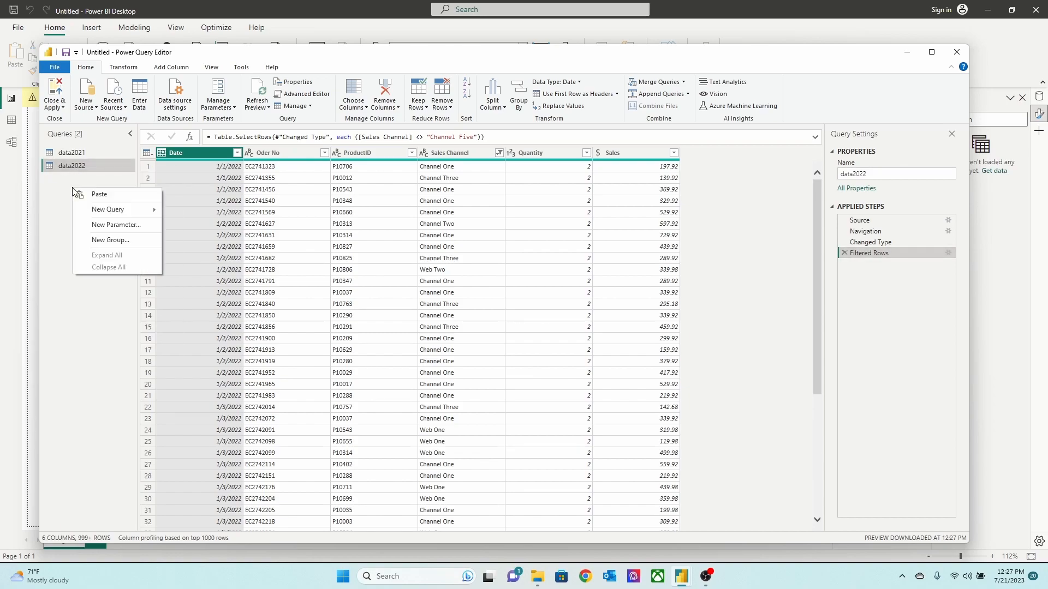
left_click(92, 195)
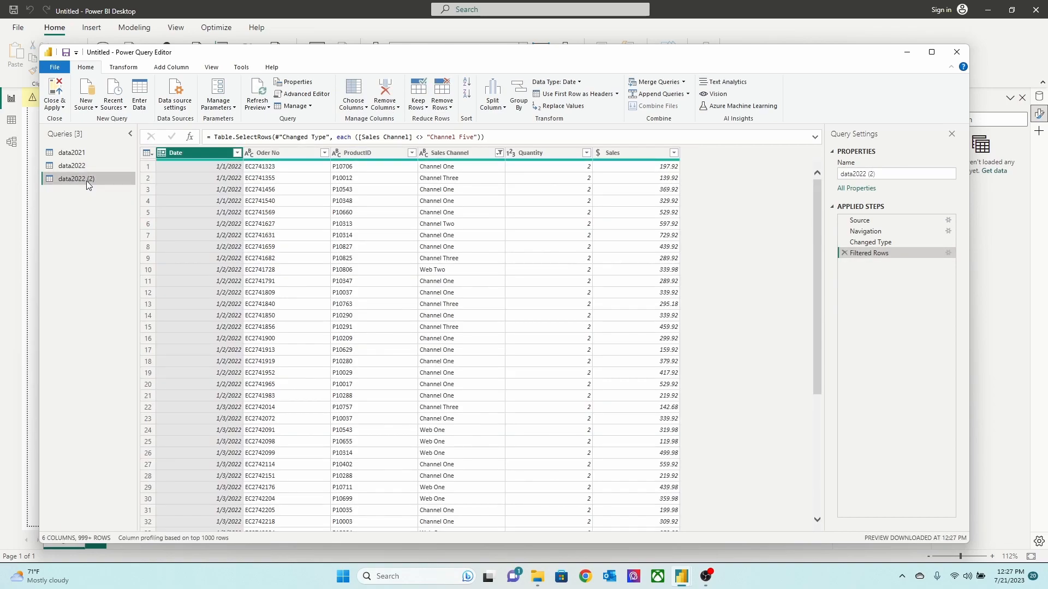
double_click(88, 181)
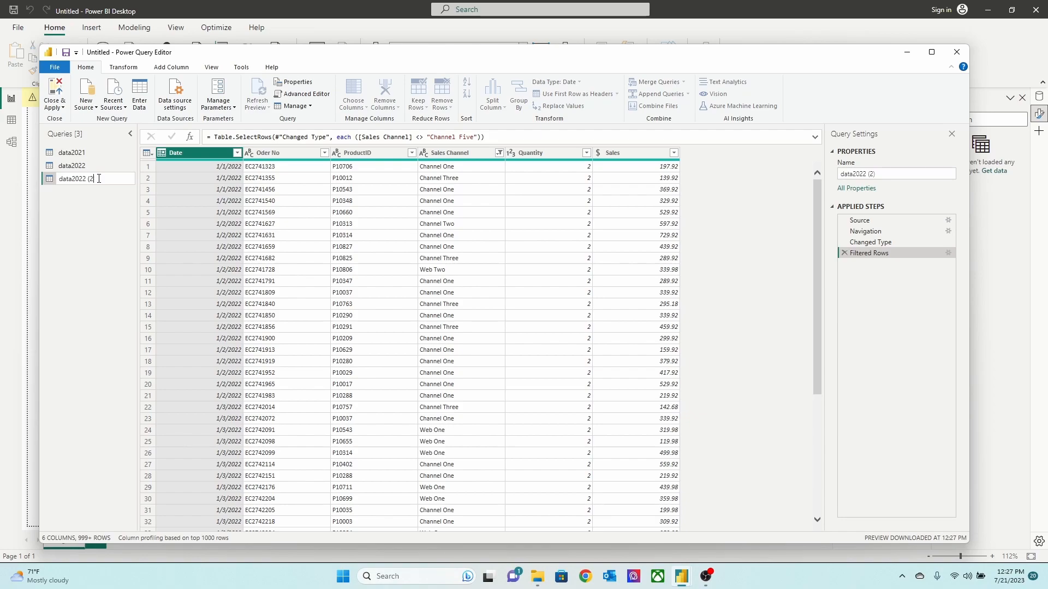
type("data2023")
key("Return")
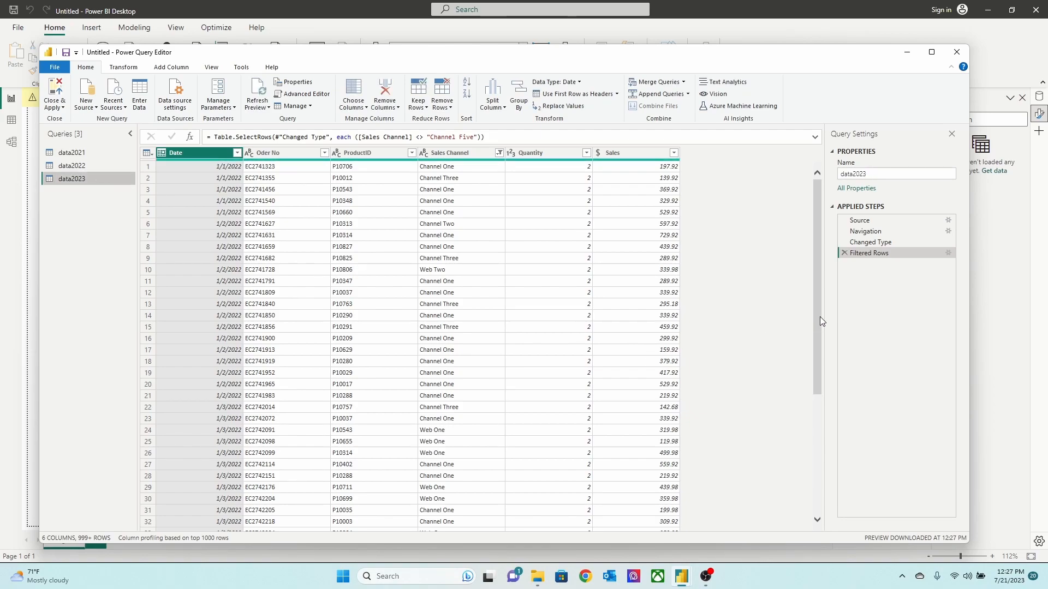
- Point the data2023 query's Source step to SalesData2023.xlsx and return to its Filtered Rows step
left_click(860, 220)
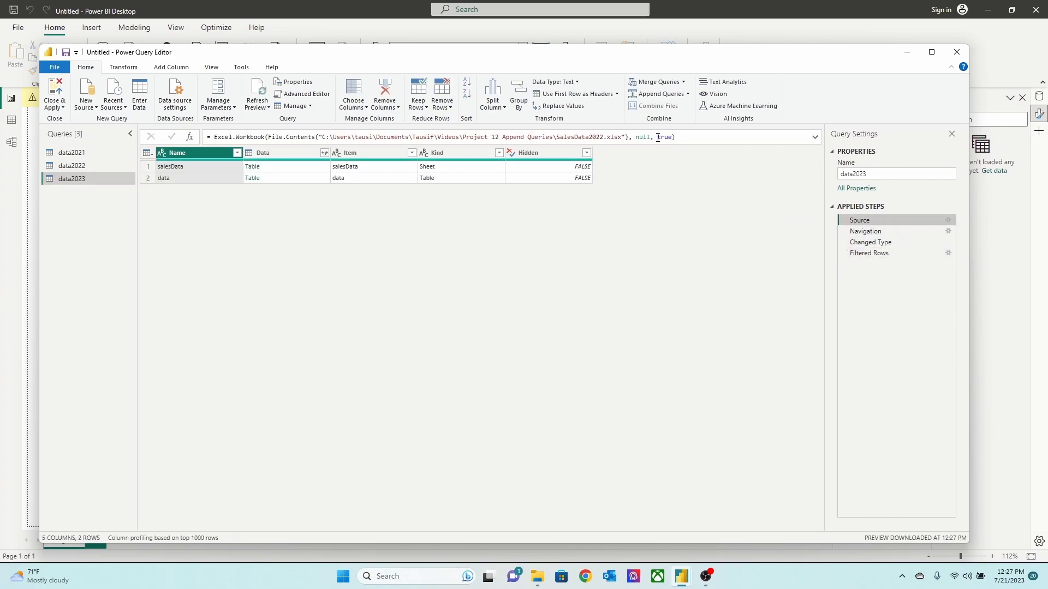
left_click(605, 137)
key("Delete")
type("3")
key("Return")
left_click(854, 253)
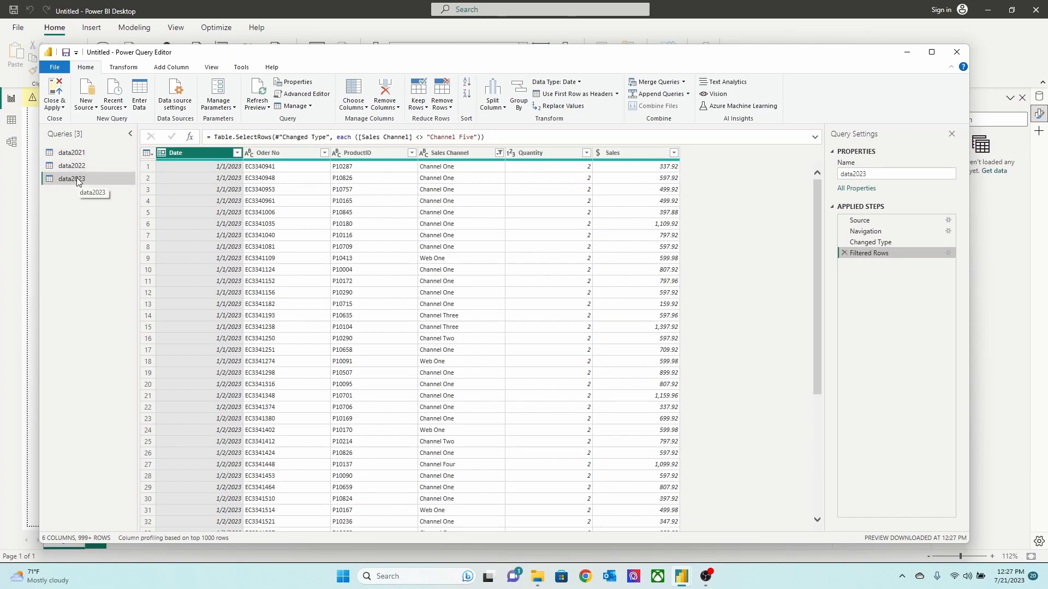
- Append data2021, data2022 and data2023 as a new query, with each table included only once in that order
left_click(688, 94)
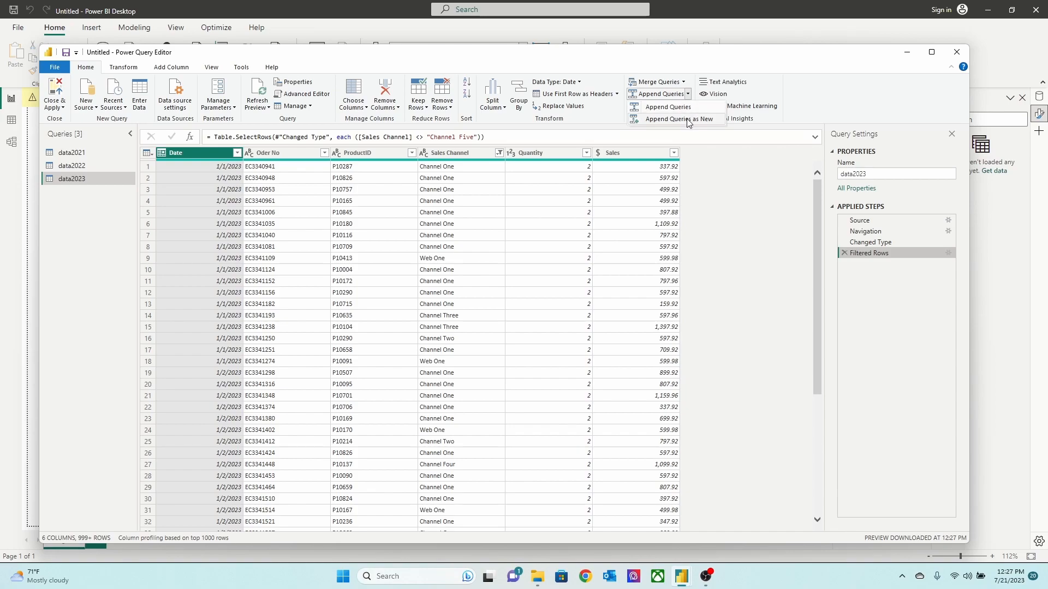
left_click(687, 119)
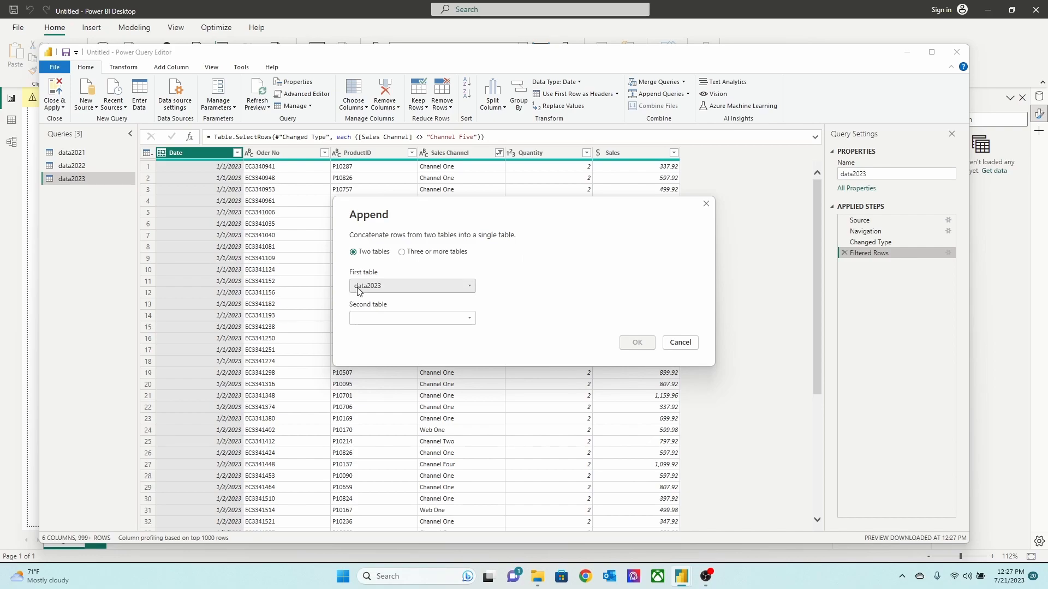
left_click(401, 252)
left_click(376, 287)
left_click(376, 298, "ctrl")
left_click(374, 309, "ctrl")
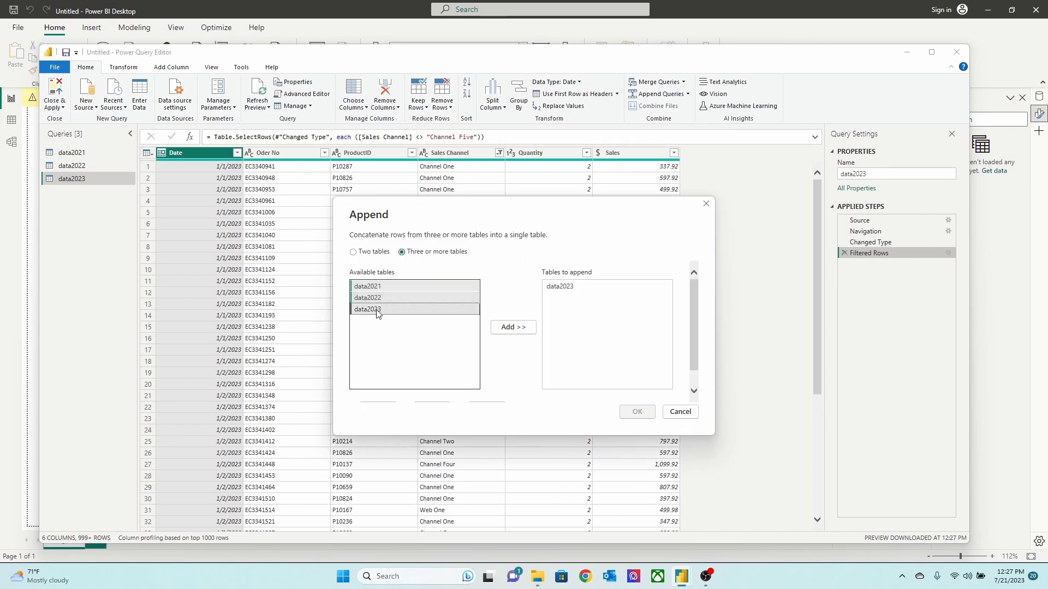
left_click(518, 327)
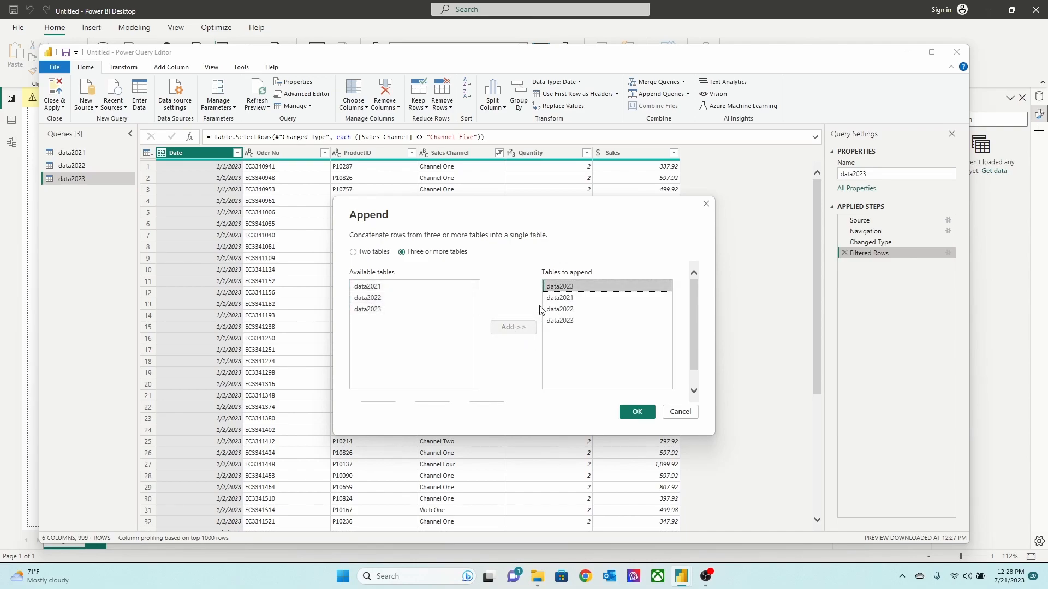
key("Delete")
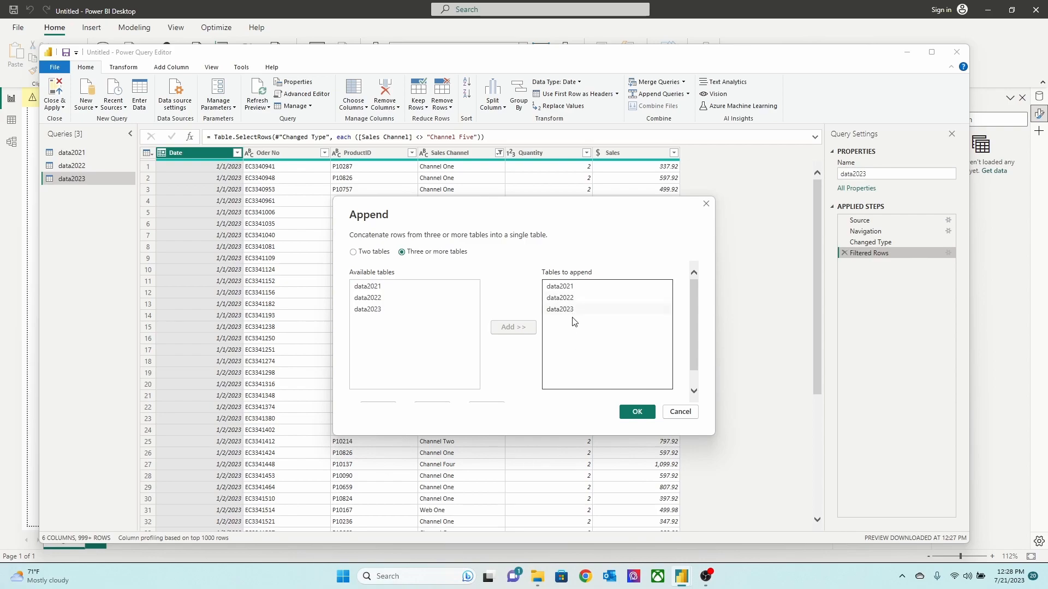
left_click(637, 412)
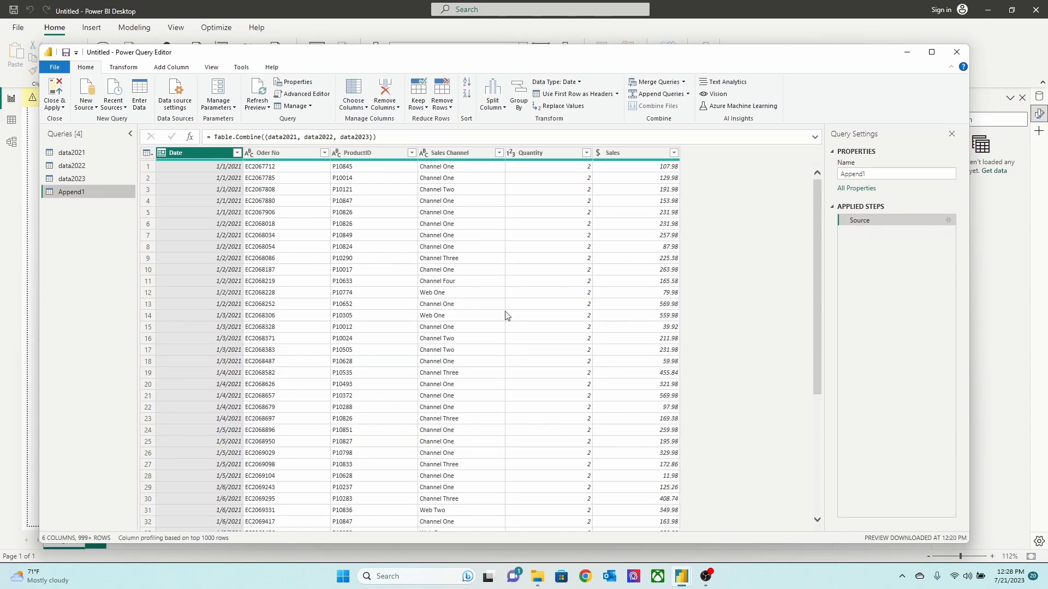
- Rename the appended query as salesData
double_click(79, 193)
type("salesData")
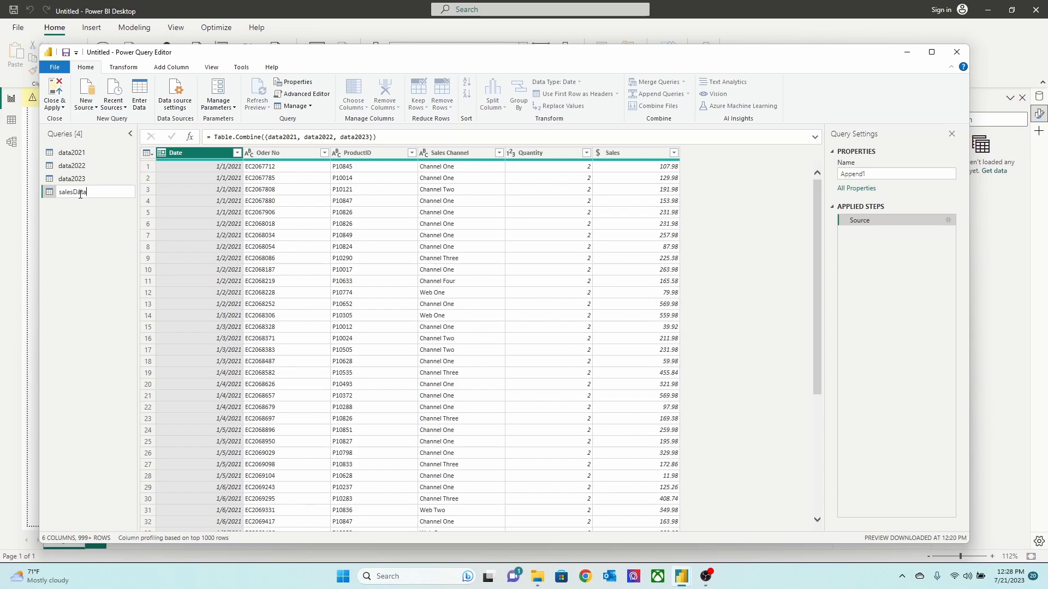
key("Return")
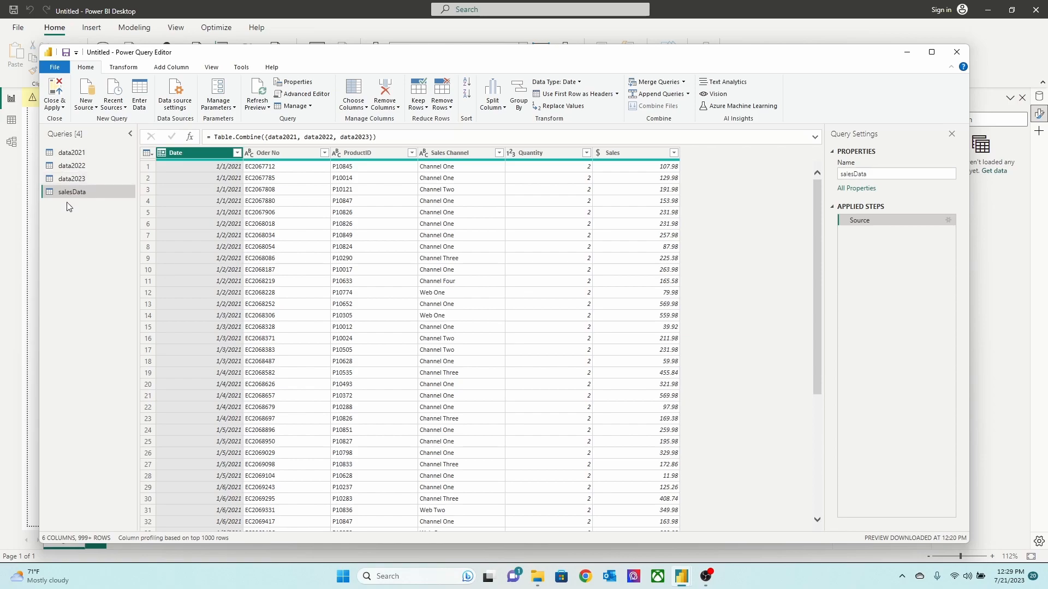
- Disable loading for the data2021, data2022 and data2023 queries
left_click(79, 156)
right_click(79, 157)
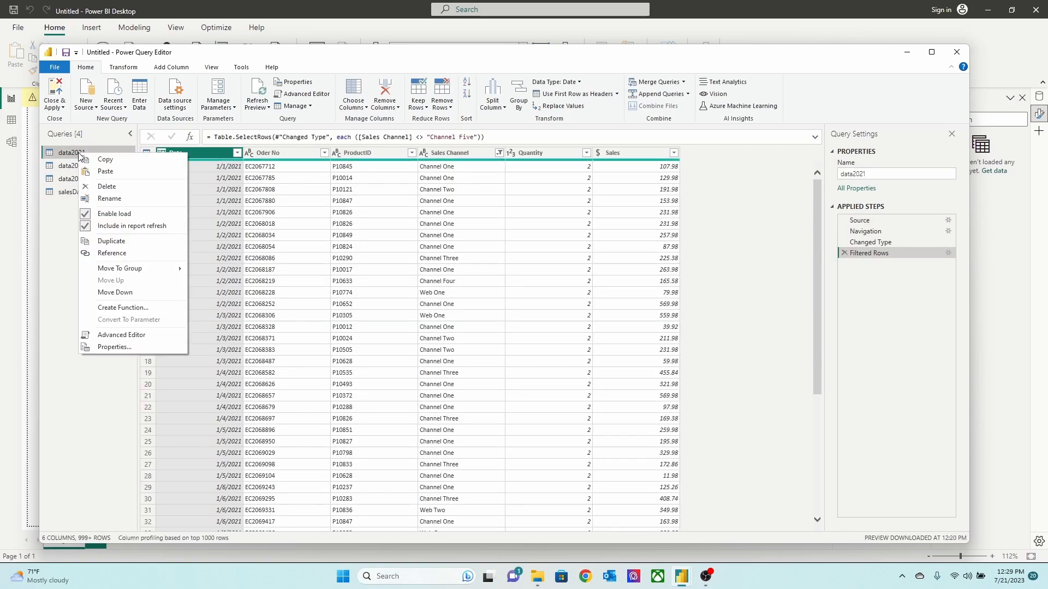
left_click(112, 213)
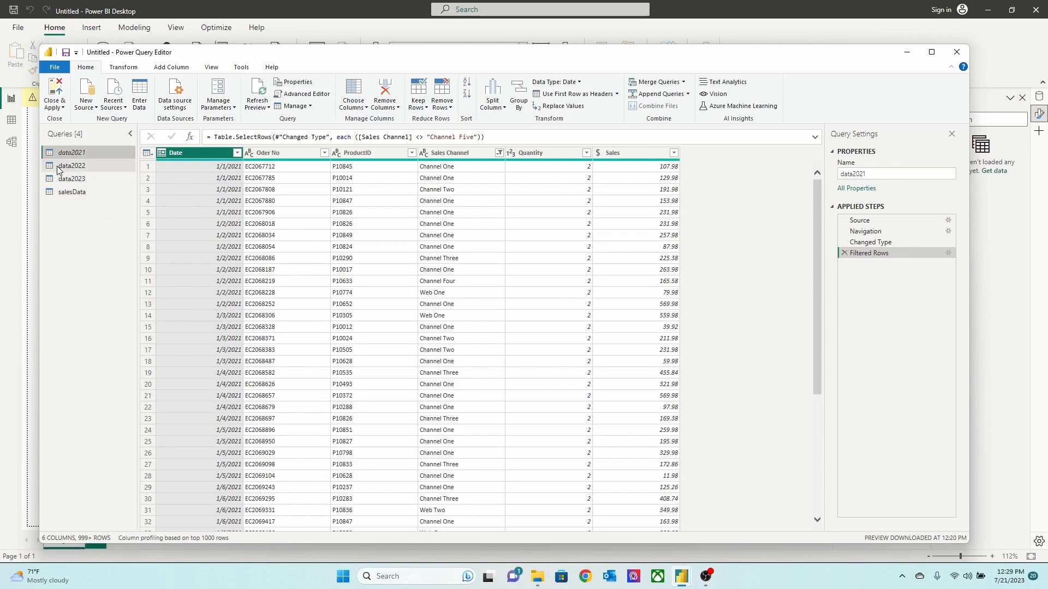
right_click(60, 167)
left_click(70, 225)
left_click(56, 178)
right_click(57, 179)
left_click(82, 238)
- Close the query editor with changes applied and expand the salesData table to show its fields
left_click(89, 195)
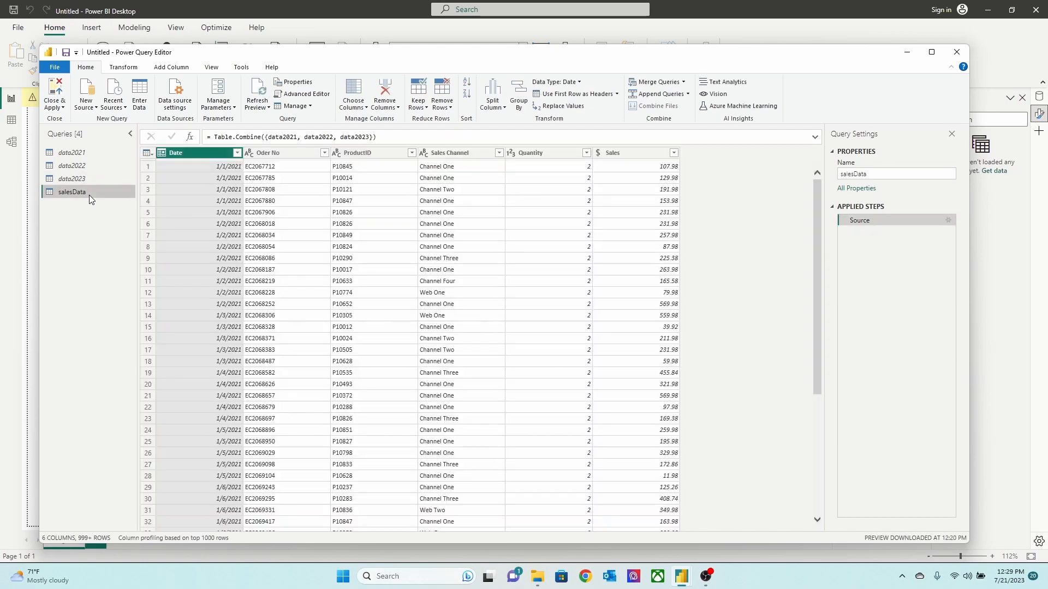
left_click(57, 87)
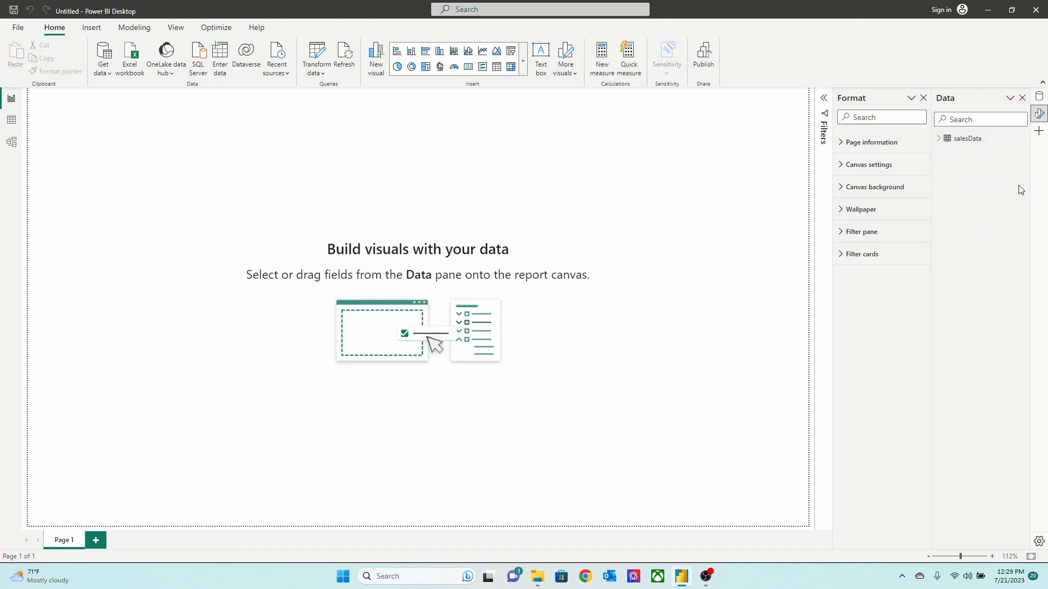
left_click(939, 139)
left_click(965, 139)
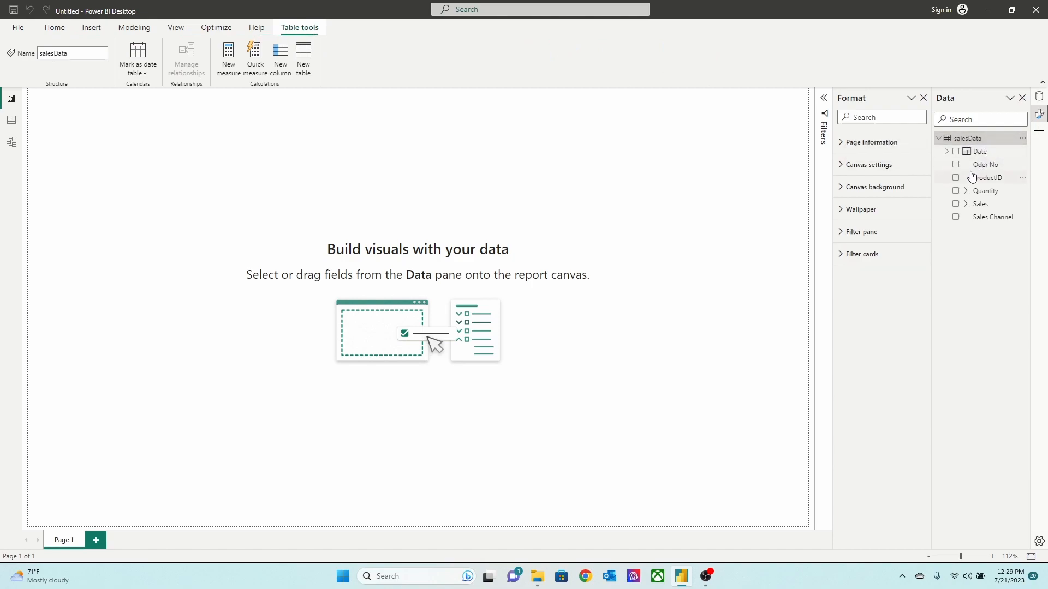
- Sort the salesData rows by Date in ascending order in the table view and return to the report view
left_click(11, 120)
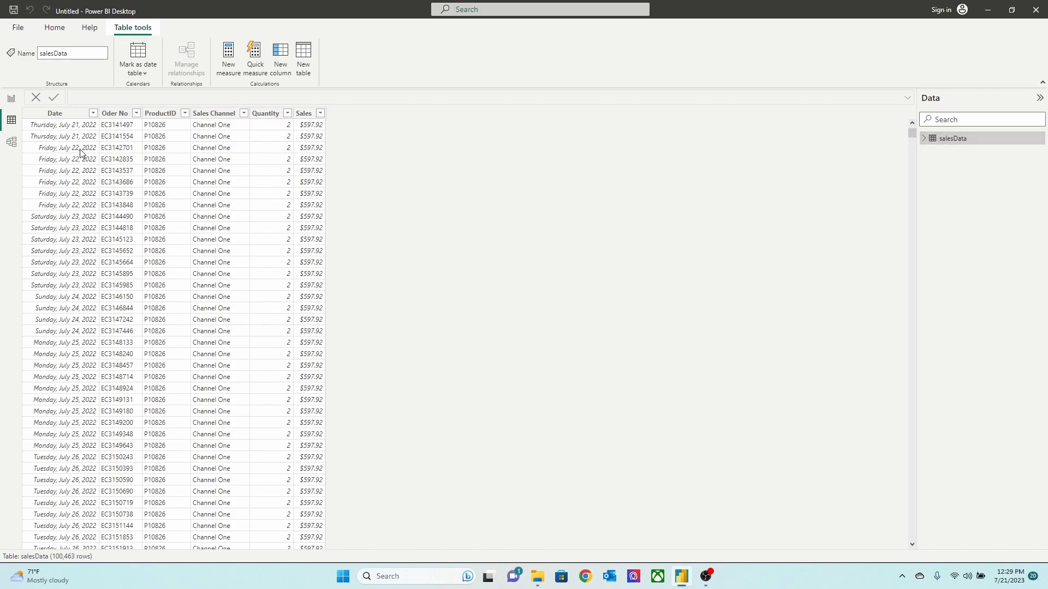
left_click(91, 116)
left_click(93, 114)
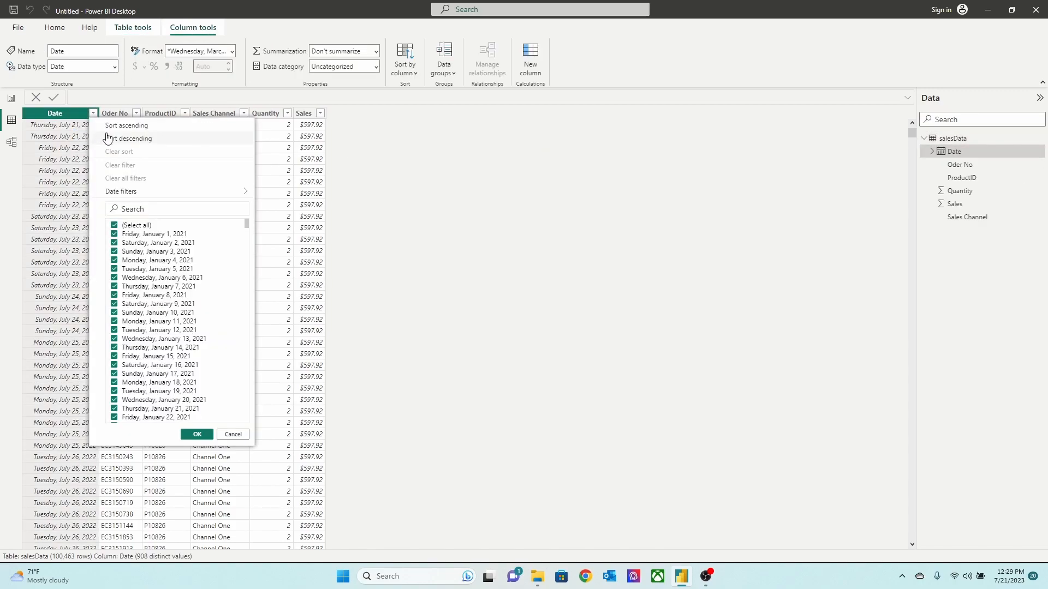
left_click(109, 125)
left_click(11, 99)
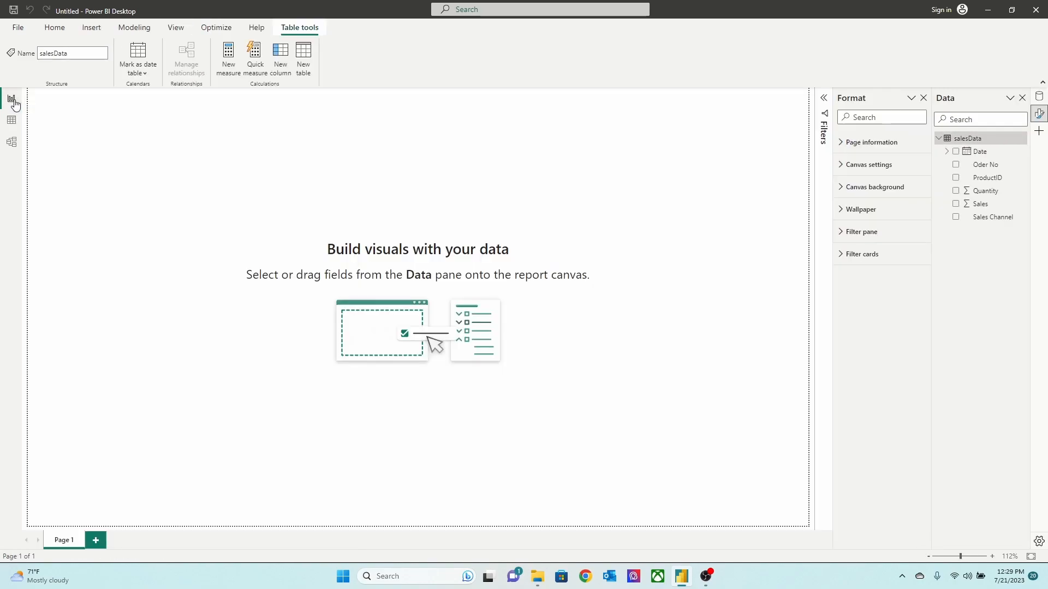
- Insert a table visual with the salesData Date field, switched from date hierarchy to Date and summarized as Earliest
left_click(967, 140)
left_click(55, 27)
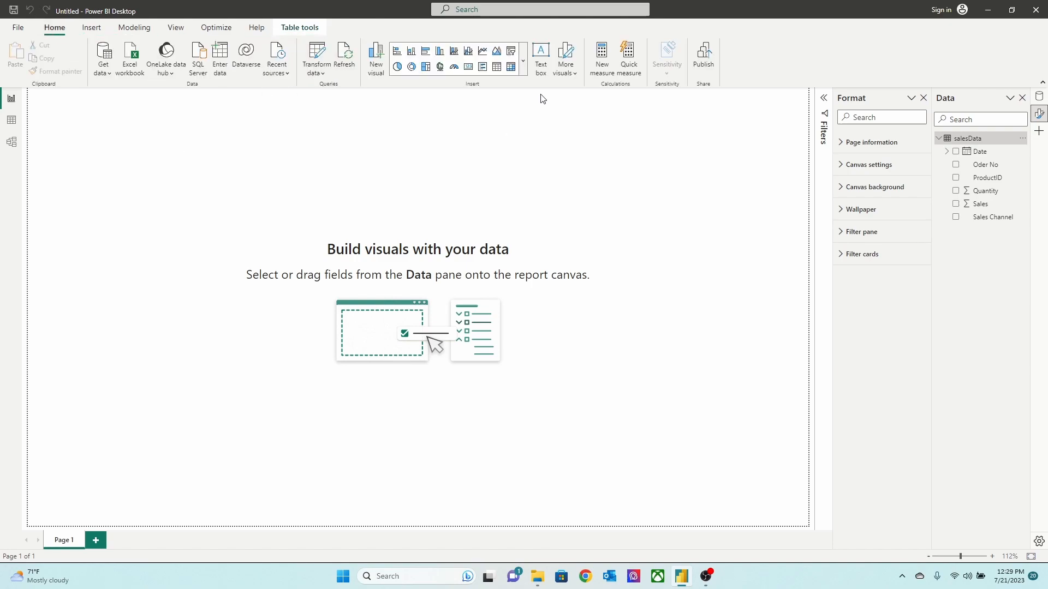
left_click(496, 66)
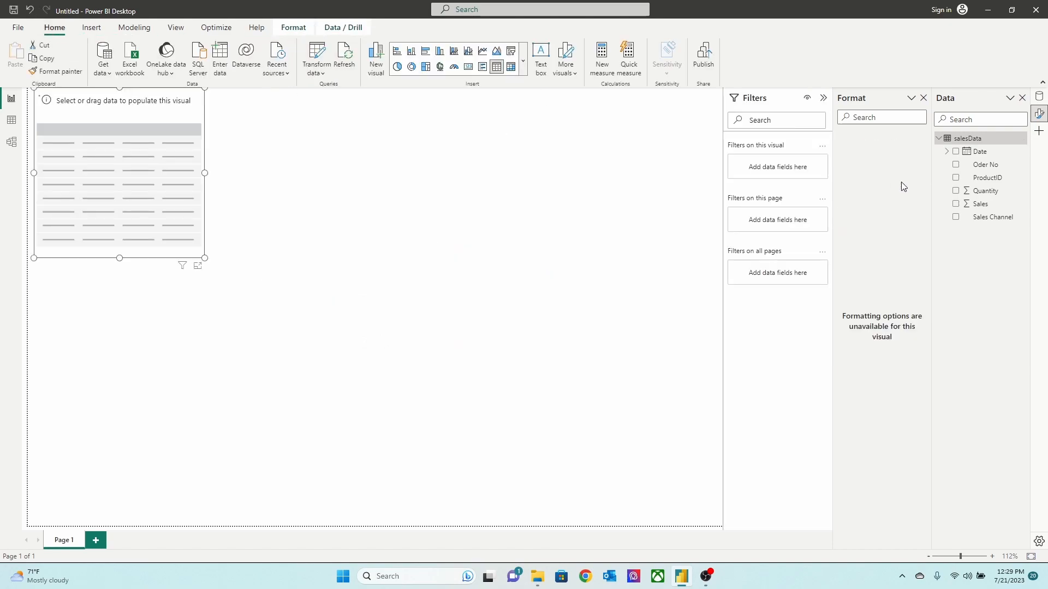
left_click(955, 151)
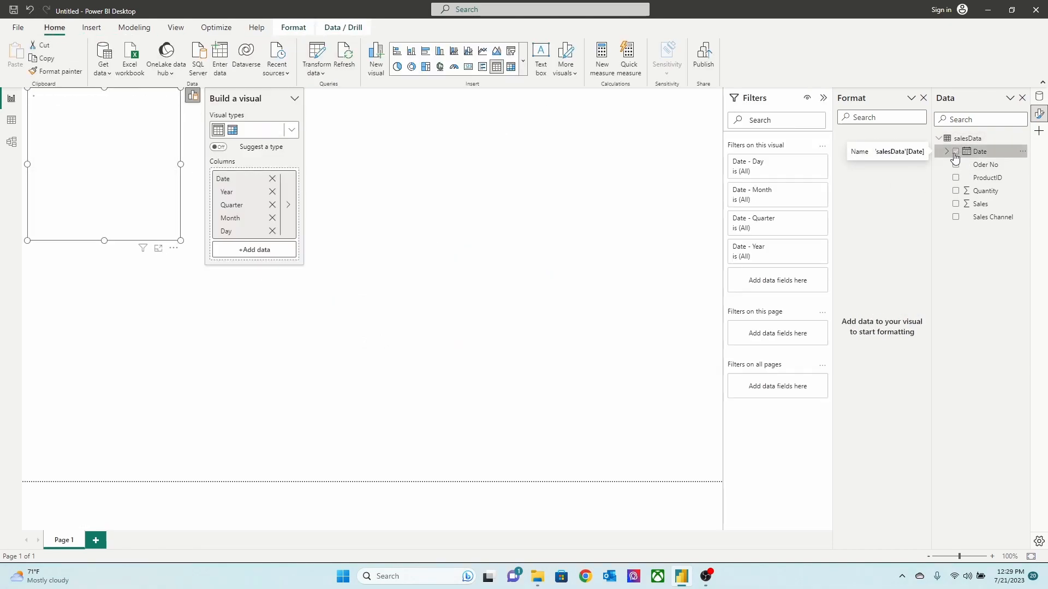
right_click(245, 185)
left_click(289, 220)
right_click(233, 180)
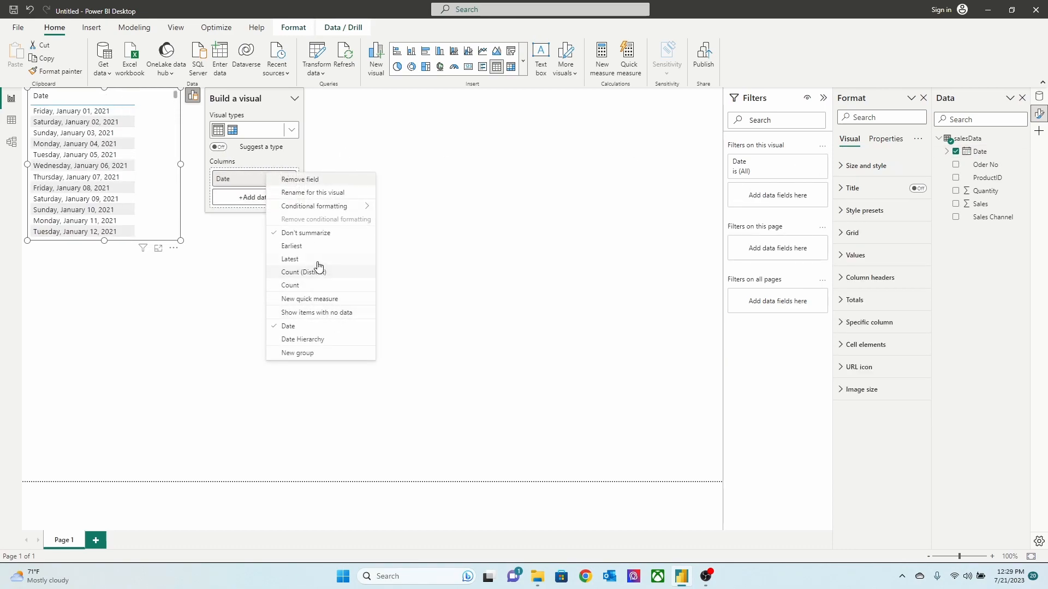
left_click(327, 247)
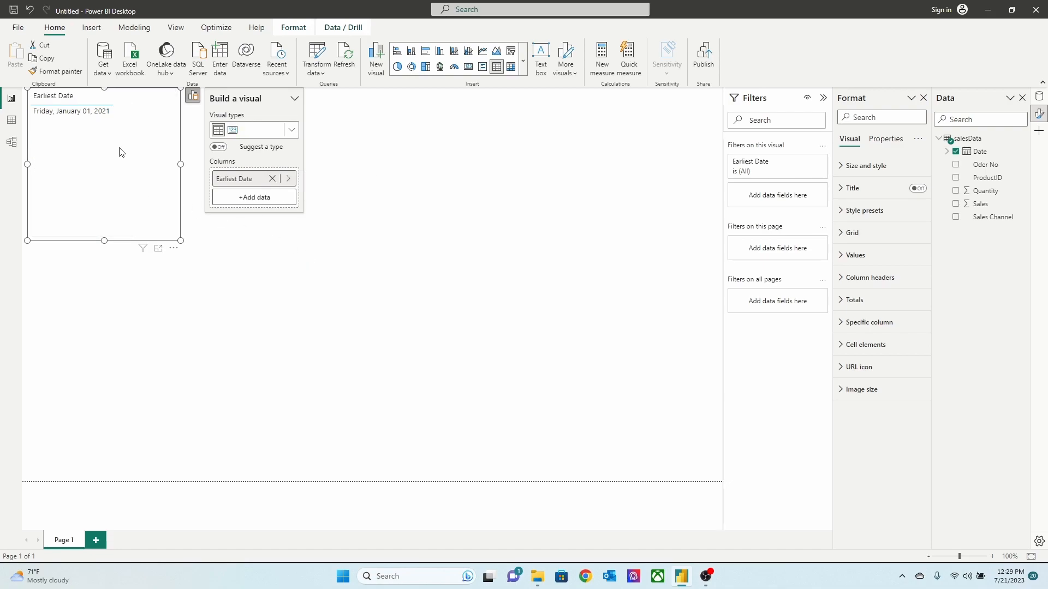
- Enlarge the table visual and add Date as a second column, using Date instead of the hierarchy and summarized as Latest
left_click_drag(180, 240, 323, 307)
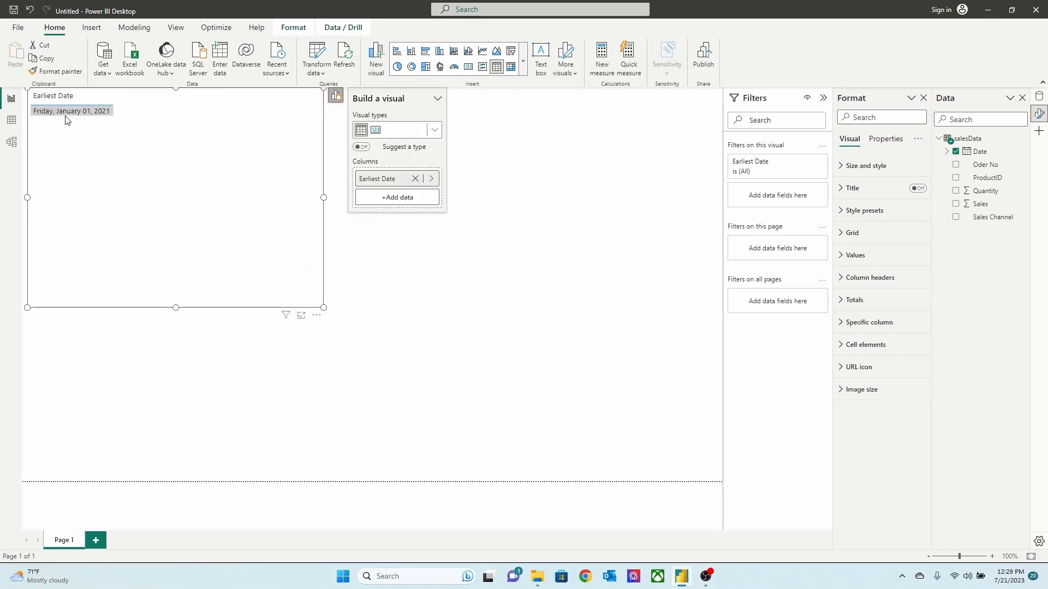
left_click_drag(980, 157, 399, 201)
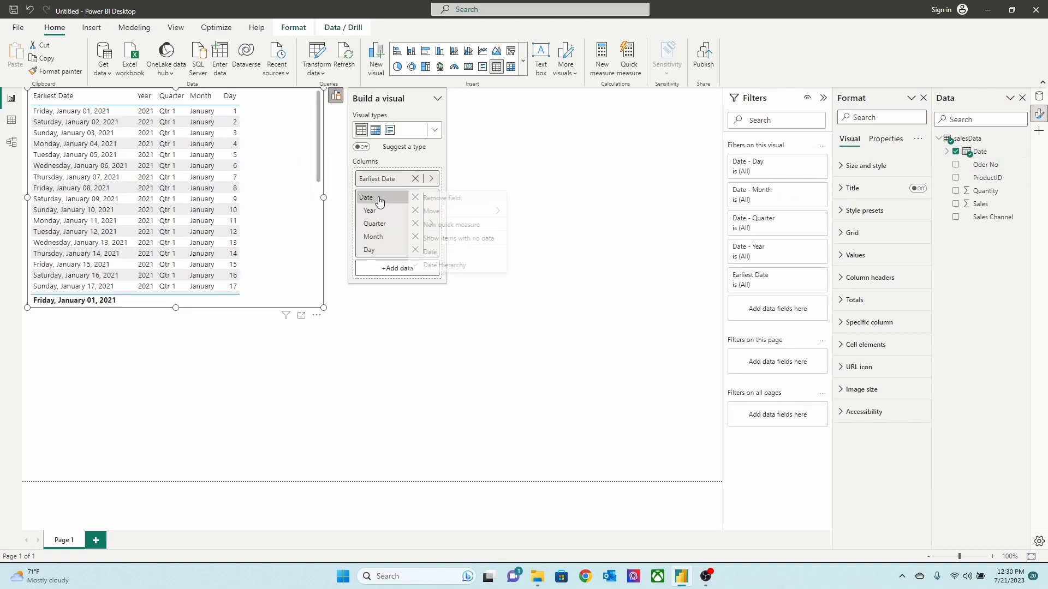
left_click(431, 252)
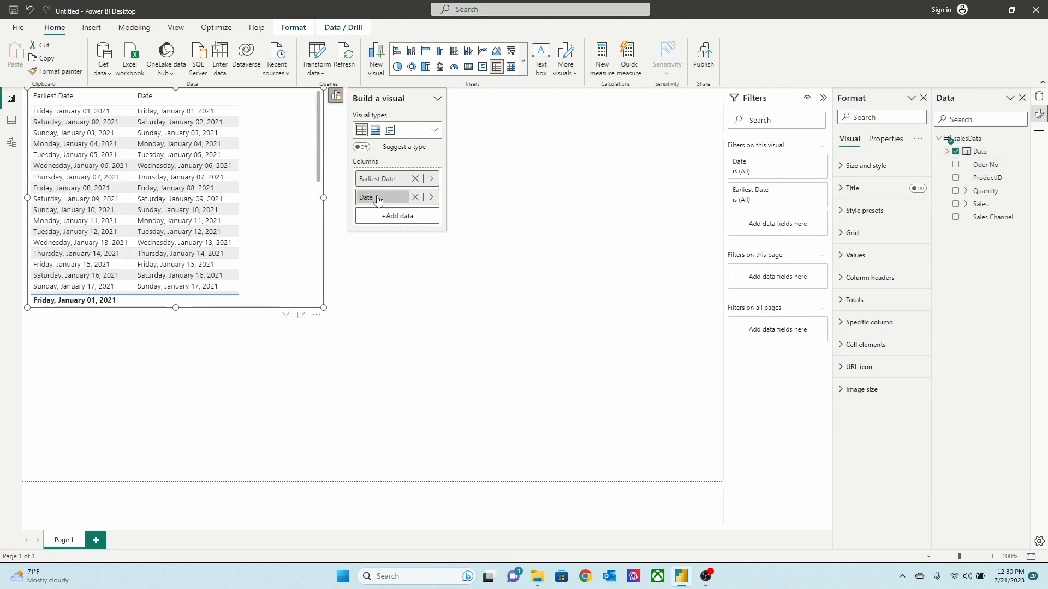
right_click(377, 197)
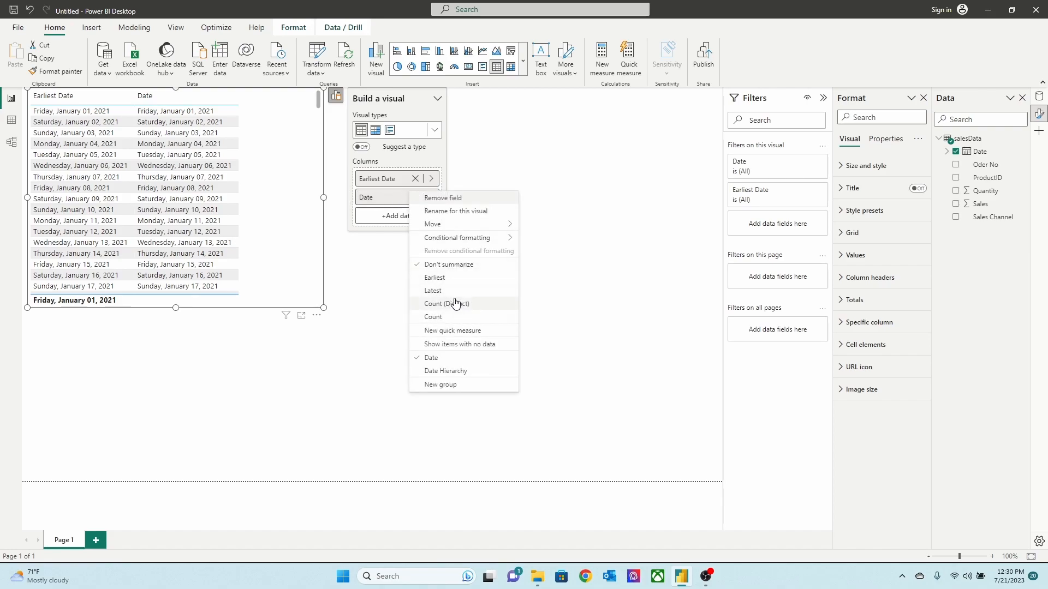
left_click(437, 291)
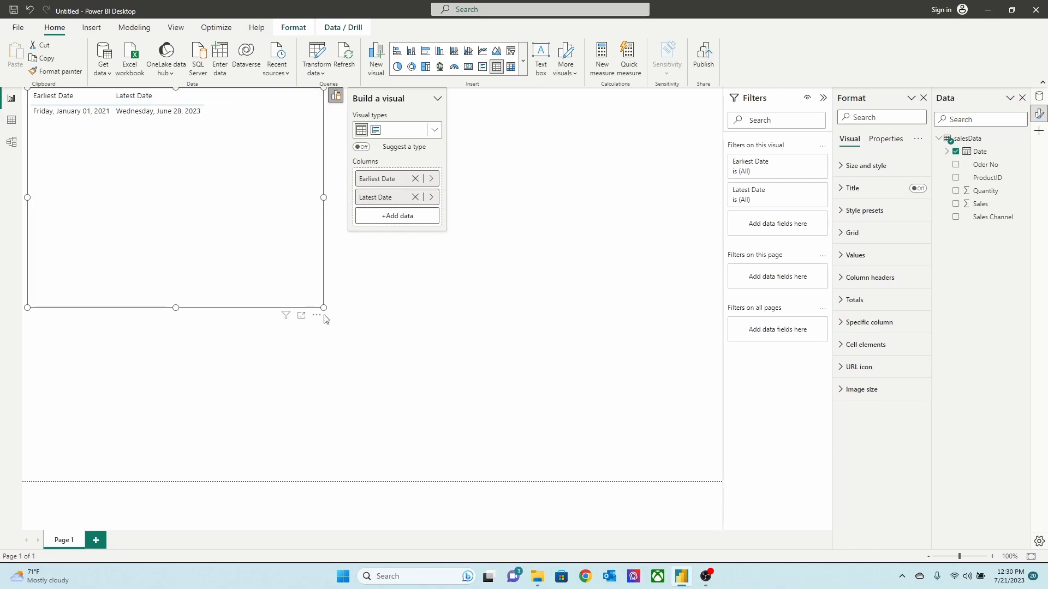
- Reduce the height of the date table and convert it to a multi-row card
left_click_drag(323, 298, 328, 164)
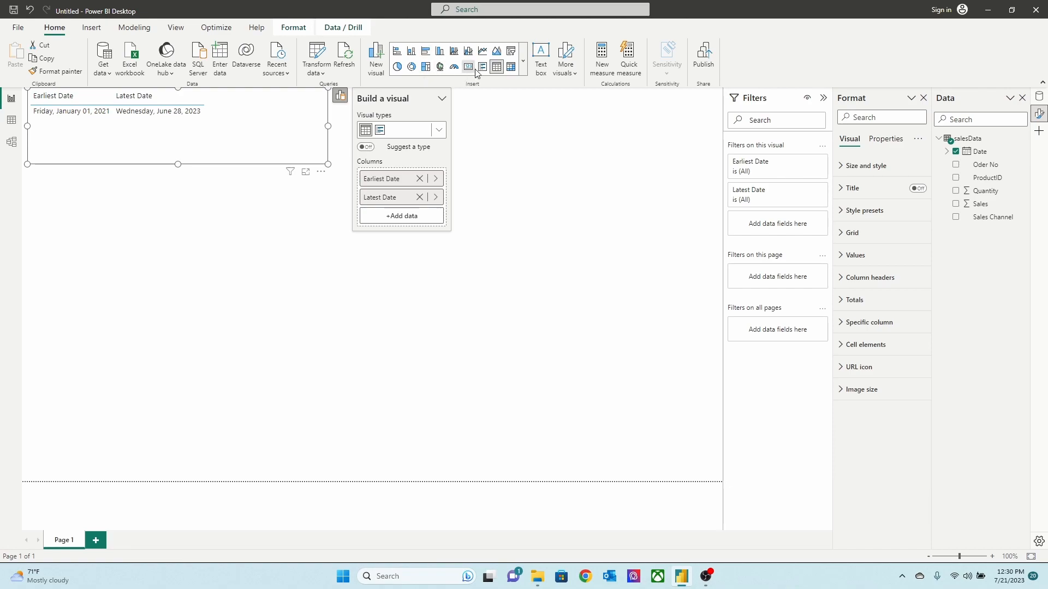
left_click(523, 61)
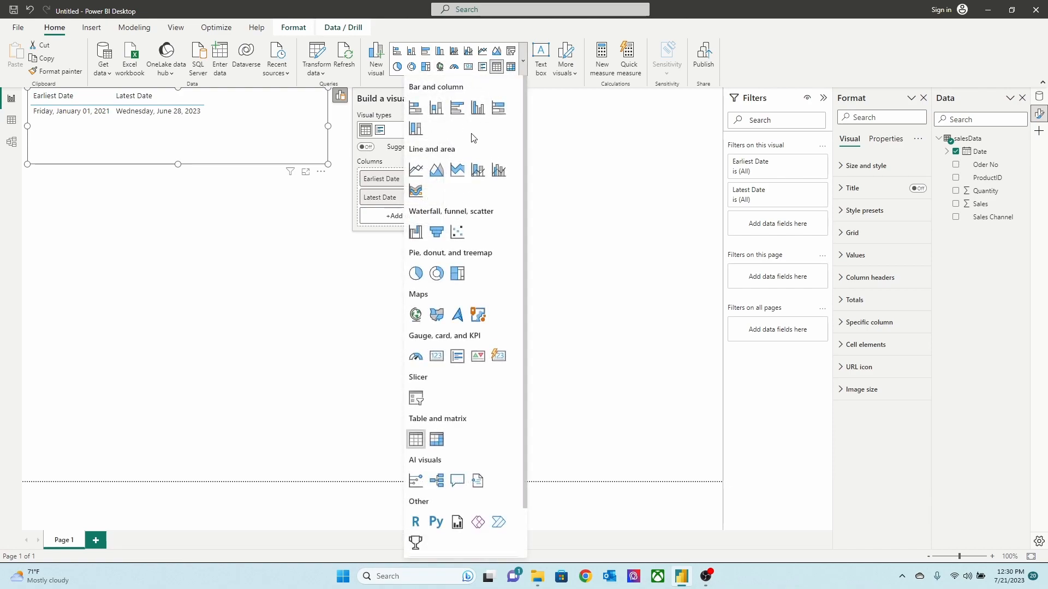
left_click(459, 355)
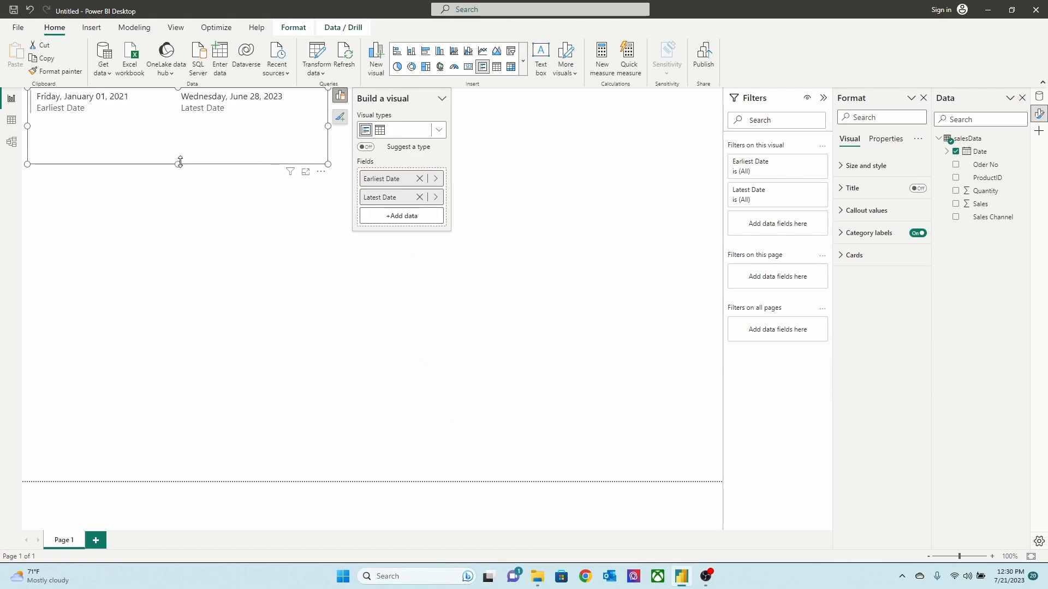
- Shrink the multi-row card's height to fit its two dates and move it slightly inward from the page corner
left_click(435, 266)
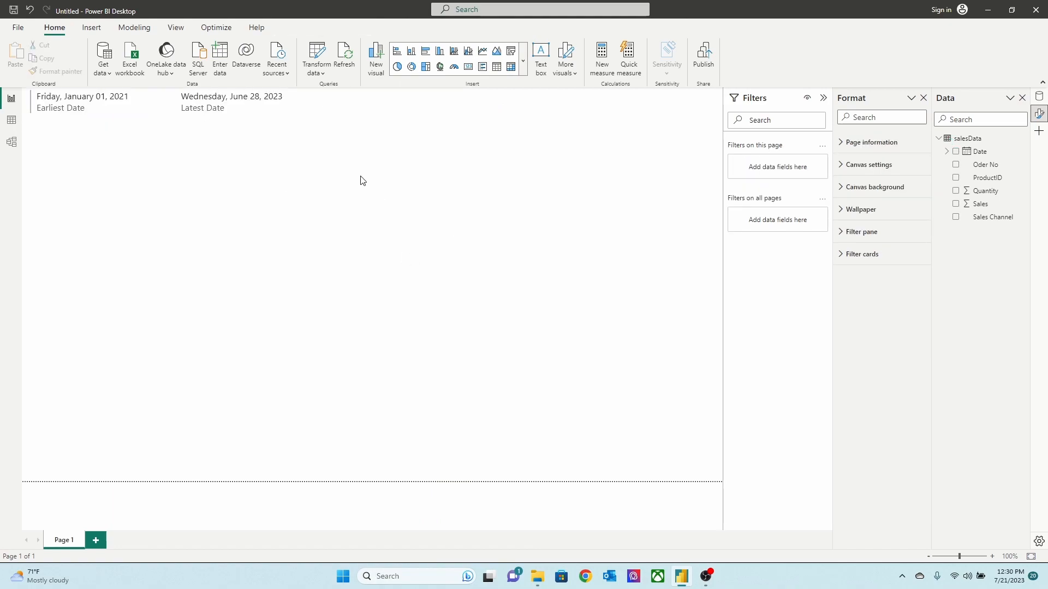
left_click_drag(153, 102, 164, 129)
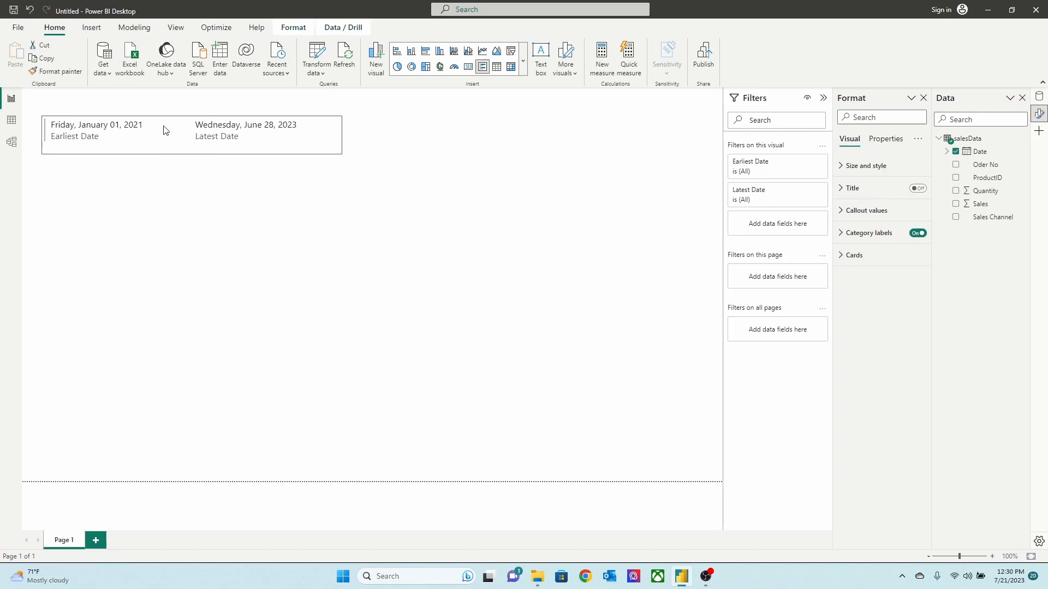
left_click(474, 369)
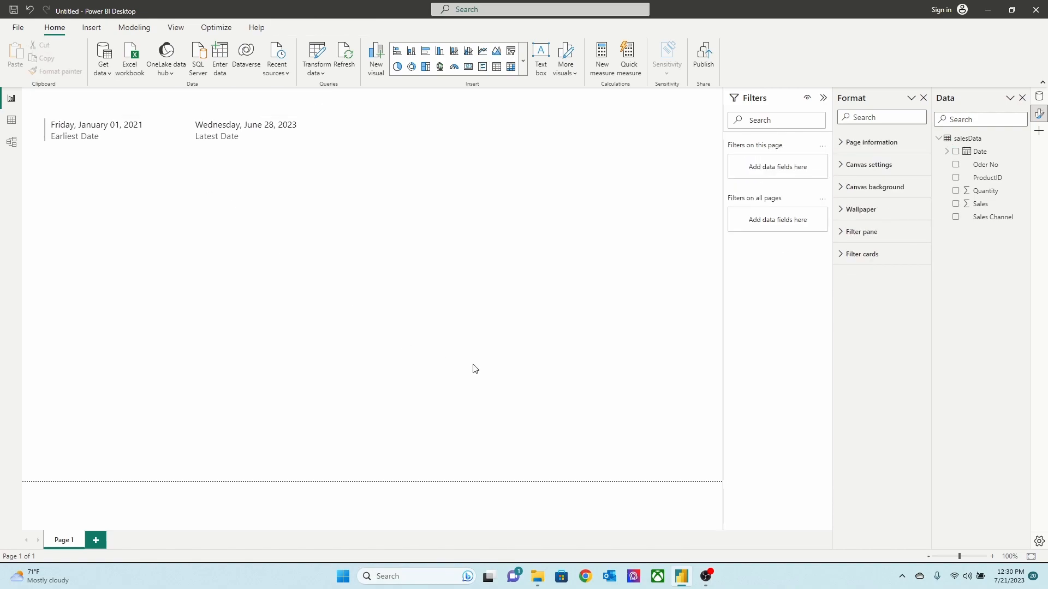